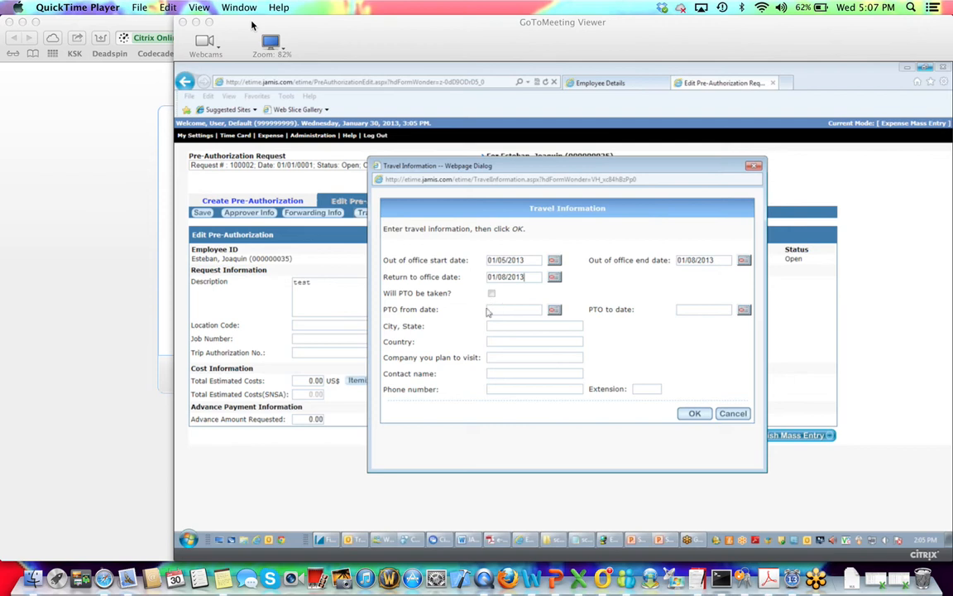
# Save the travel dates and search the location lookup to set location code CA2013025.
pyautogui.click(703, 416)
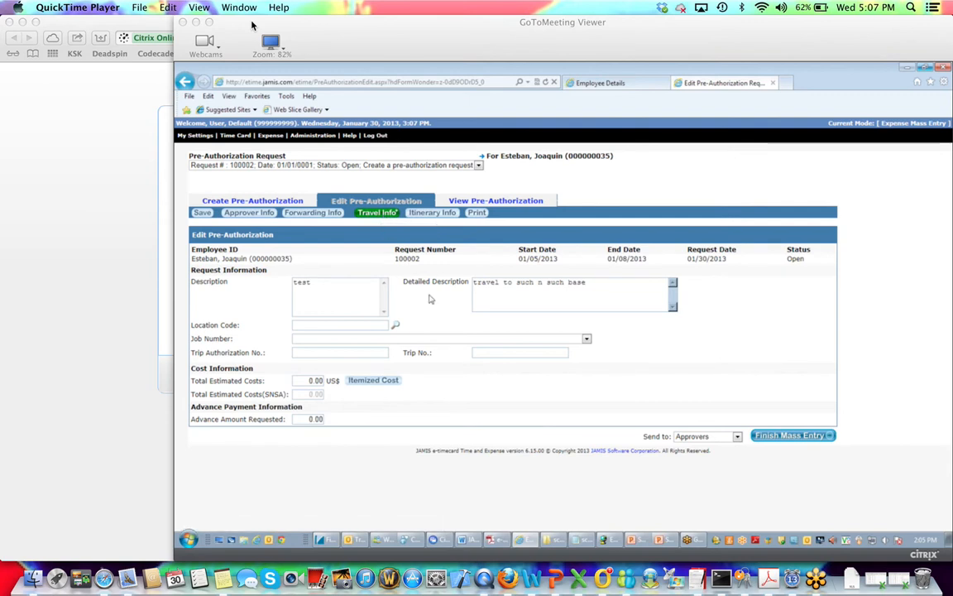
pyautogui.click(395, 325)
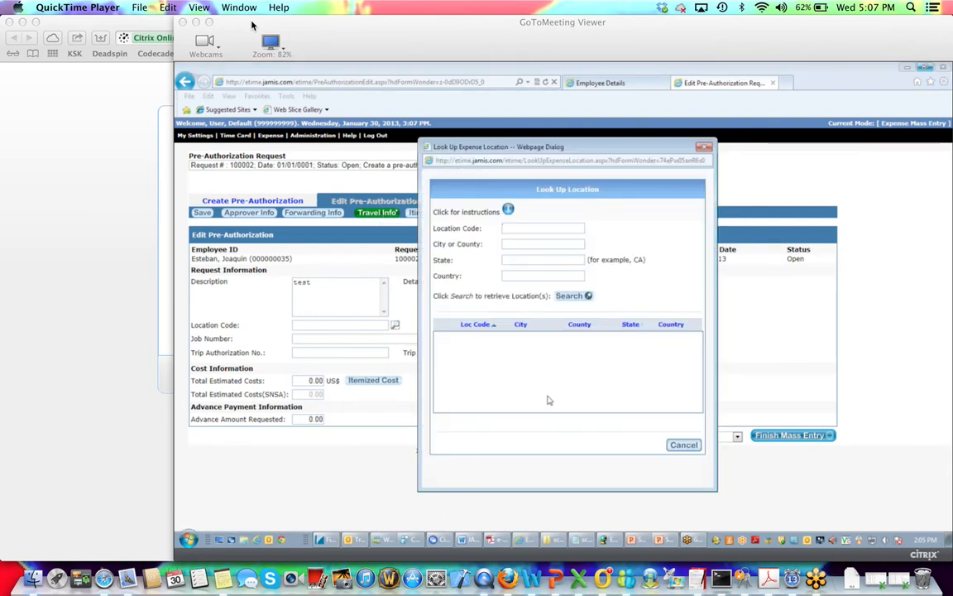
pyautogui.click(577, 298)
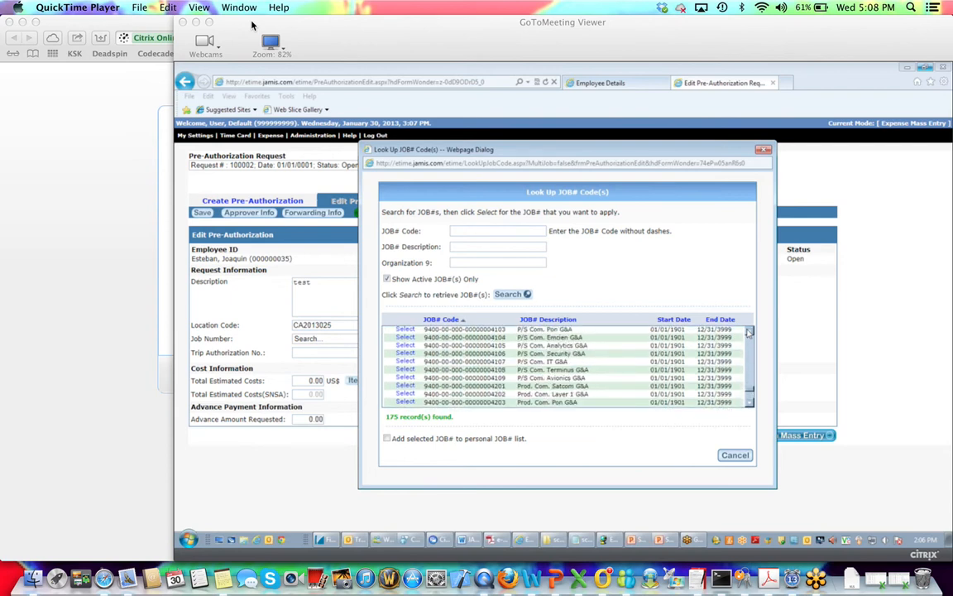
pyautogui.click(749, 332)
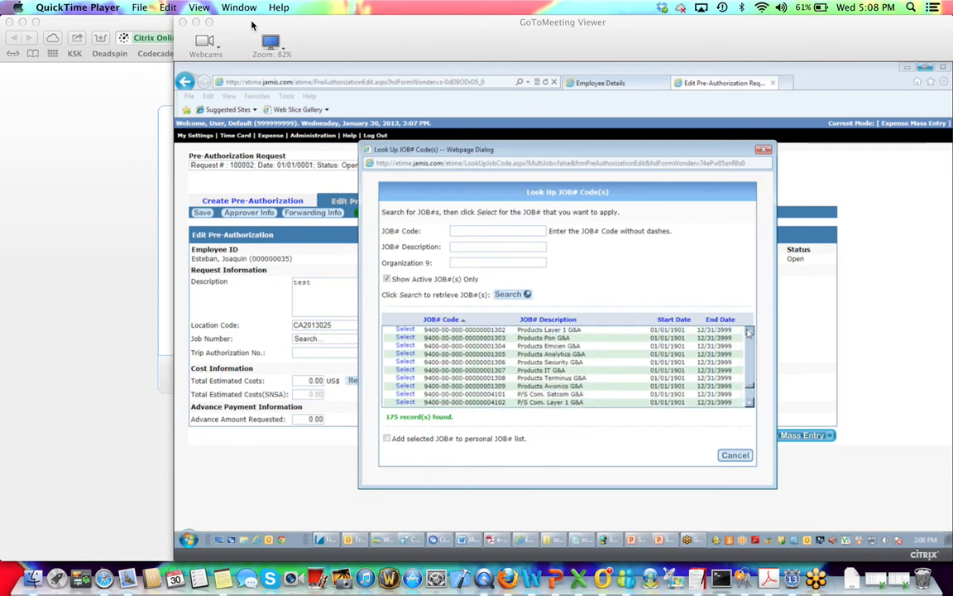
pyautogui.click(749, 332)
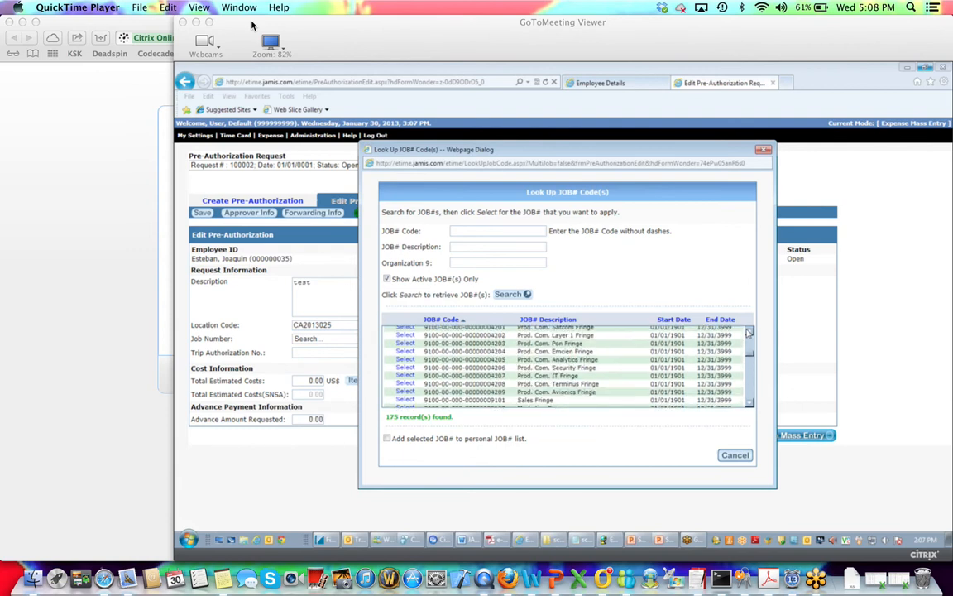
pyautogui.scroll(2, 749, 332)
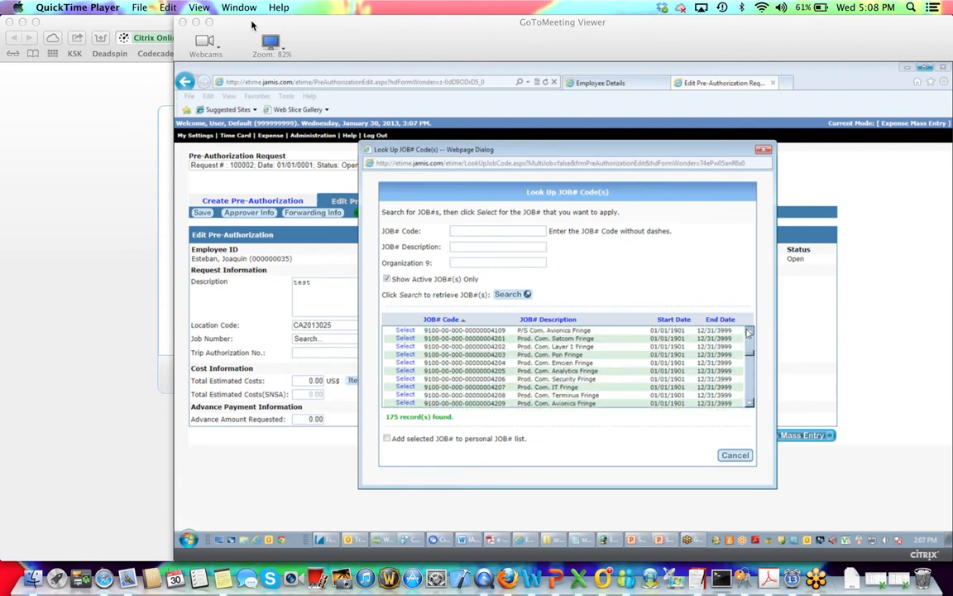
pyautogui.scroll(3, 749, 332)
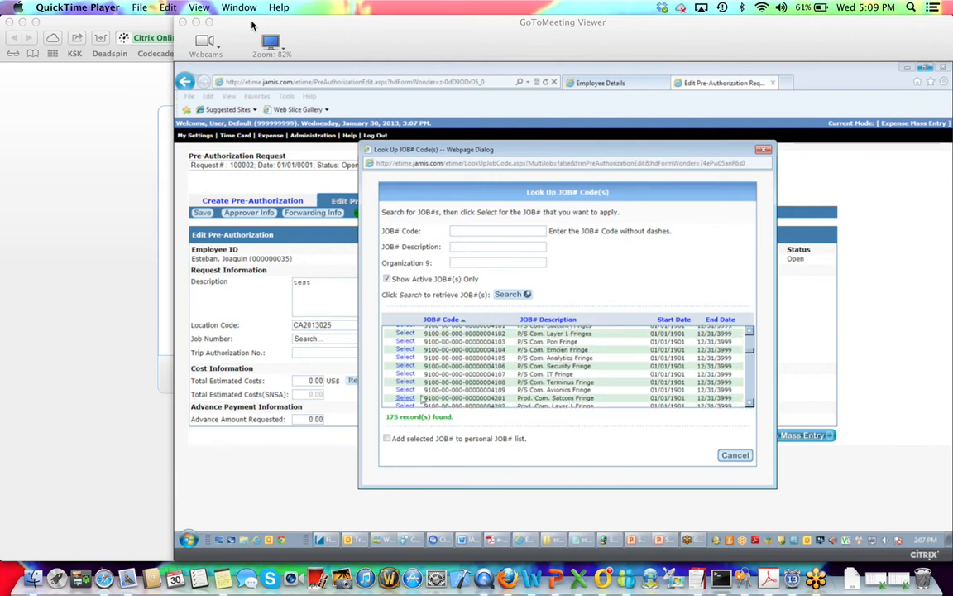
pyautogui.scroll(3, 629, 386)
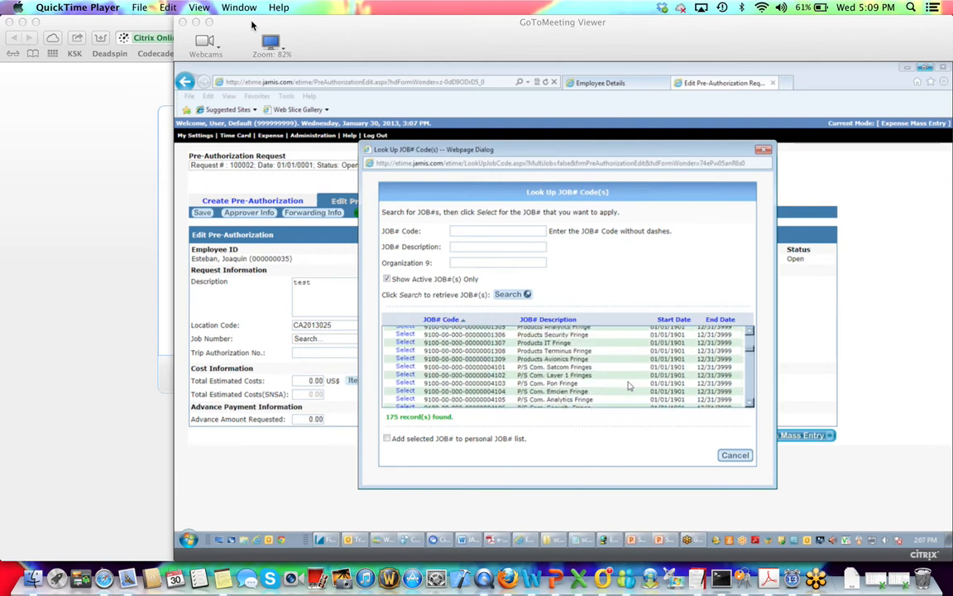
pyautogui.scroll(2, 629, 386)
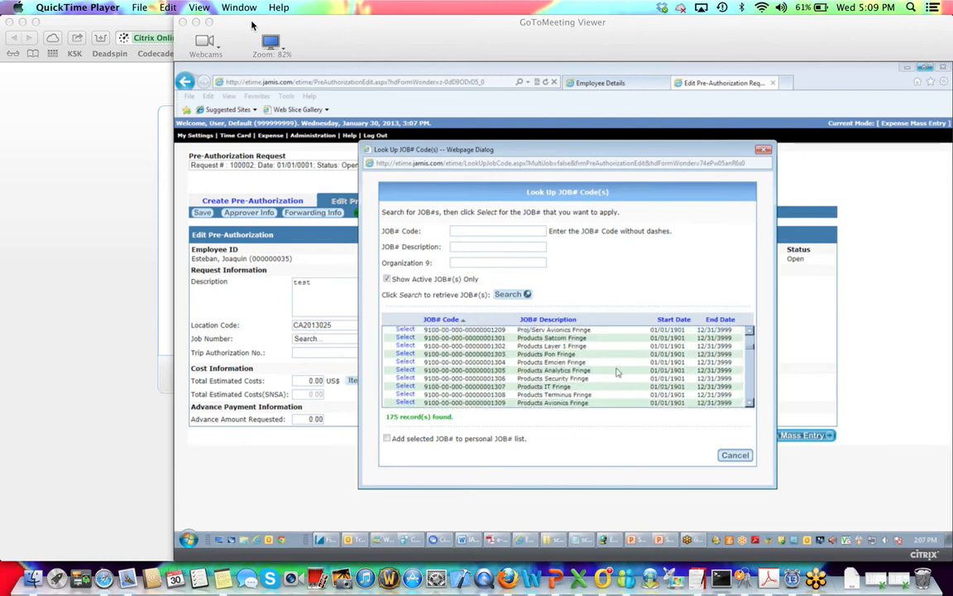
pyautogui.click(405, 347)
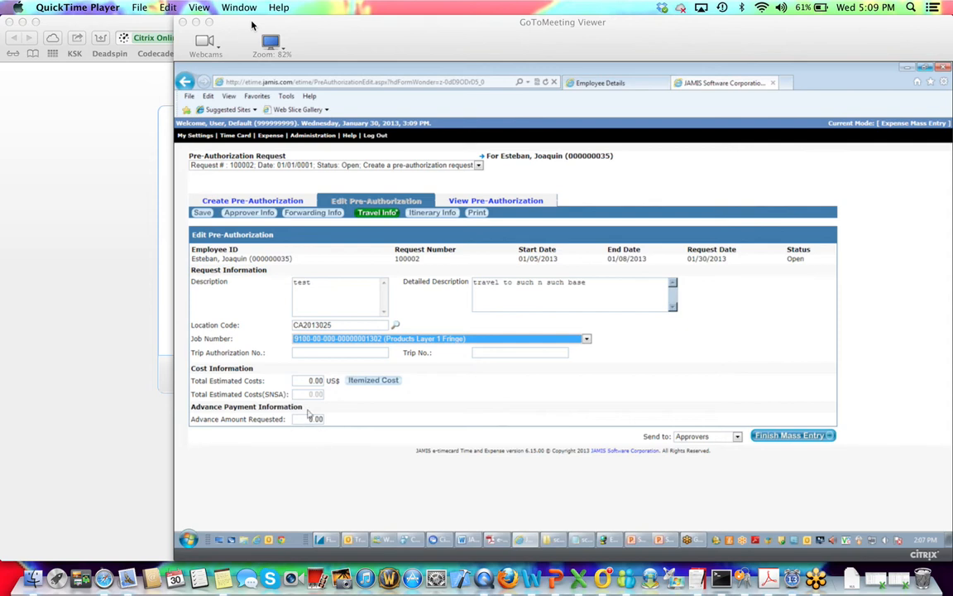
# Enter 2000 as the advance amount requested and bring up the itemized cost window.
pyautogui.moveTo(313, 418); pyautogui.dragTo(305, 420)
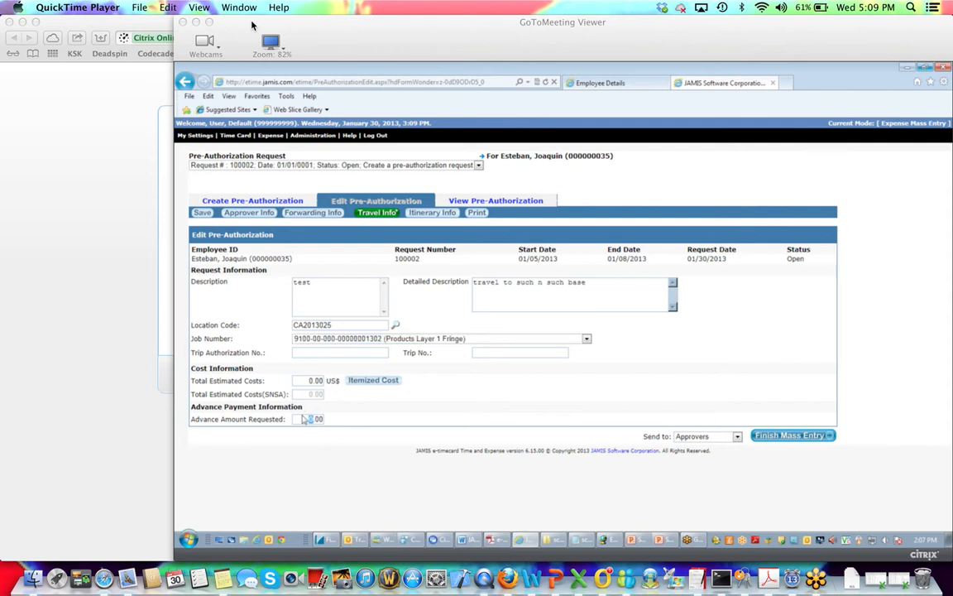
pyautogui.write('2000')
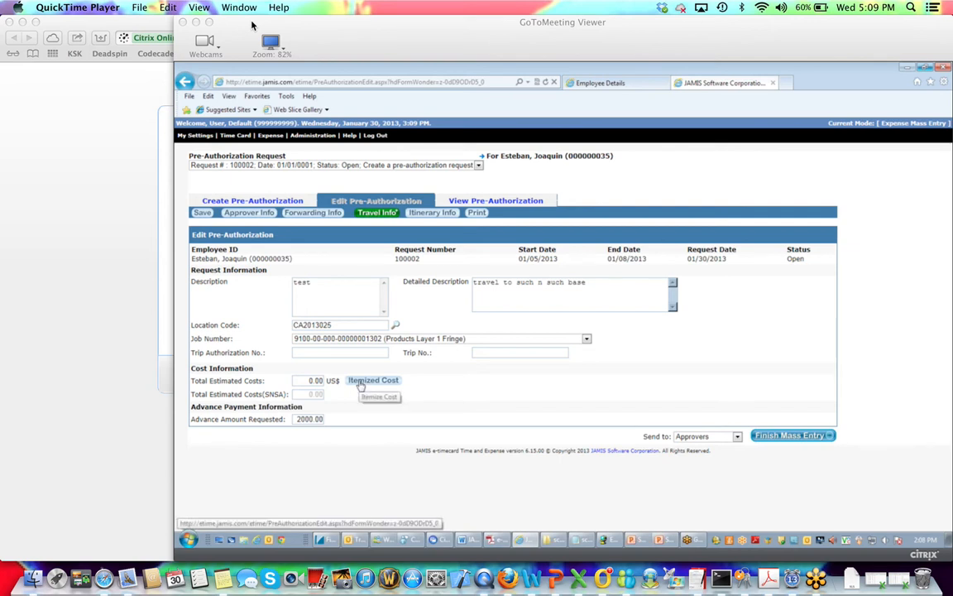
pyautogui.click(368, 381)
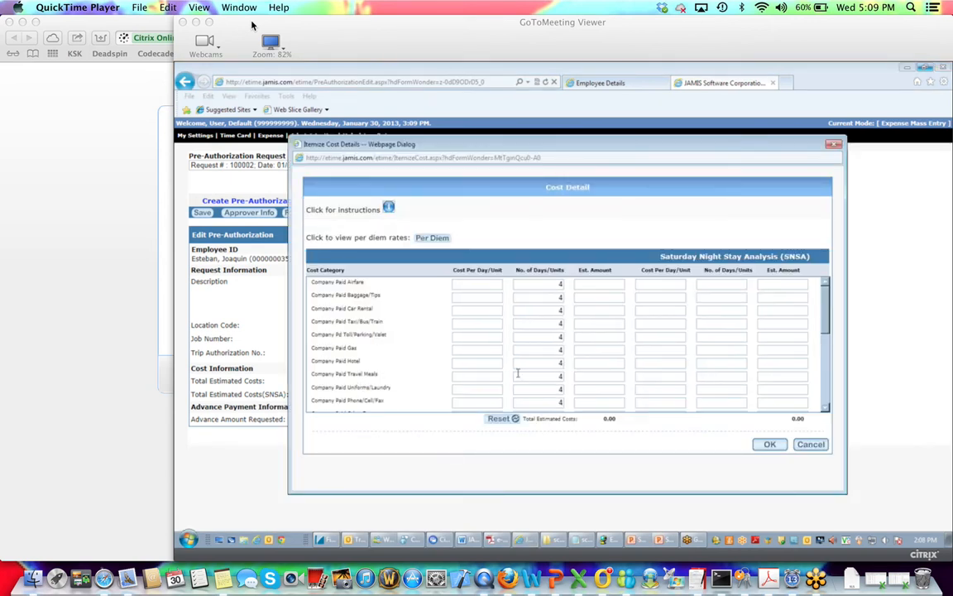
pyautogui.scroll(-5, 508, 358)
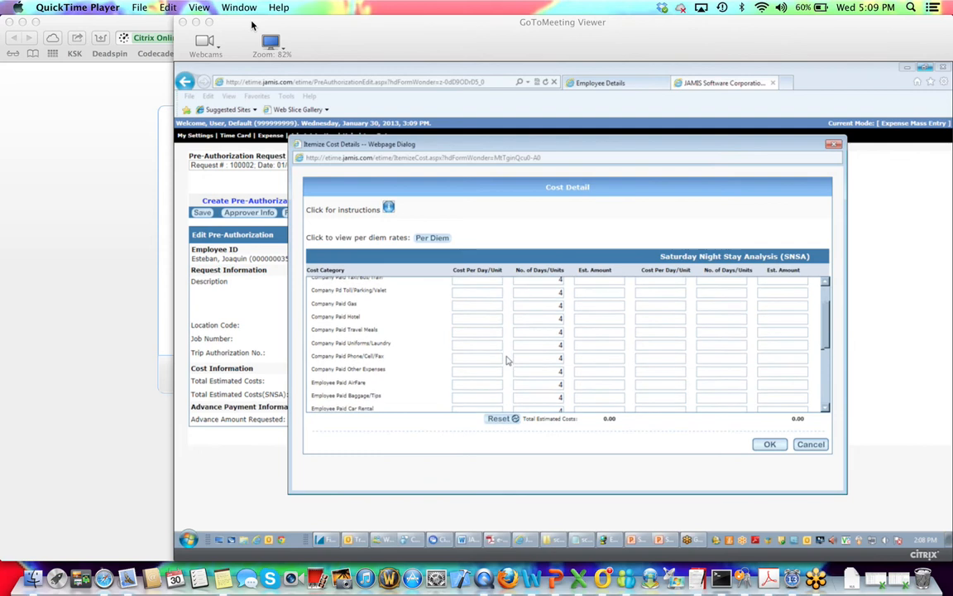
pyautogui.scroll(-3, 507, 361)
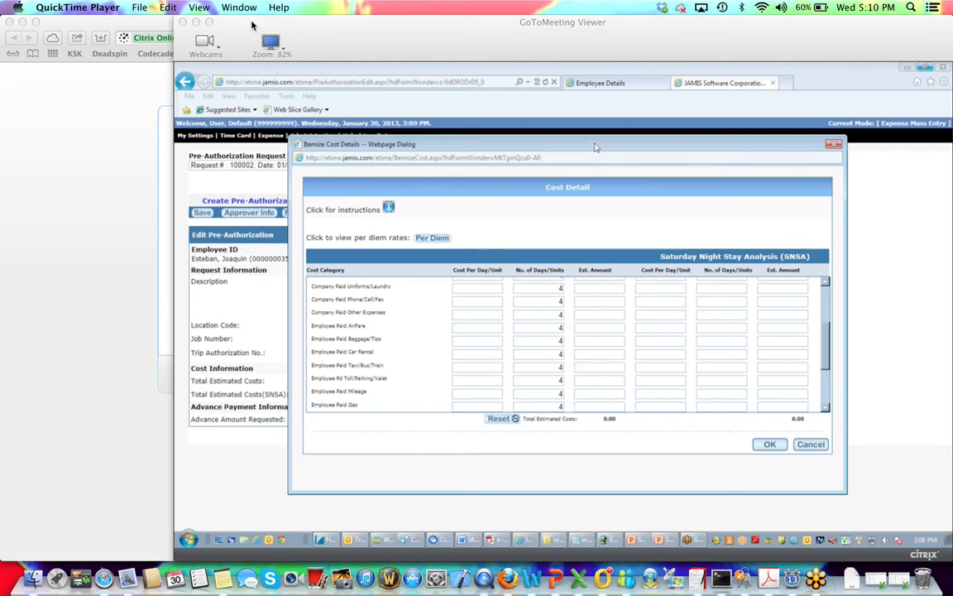
pyautogui.moveTo(598, 149); pyautogui.dragTo(509, 147)
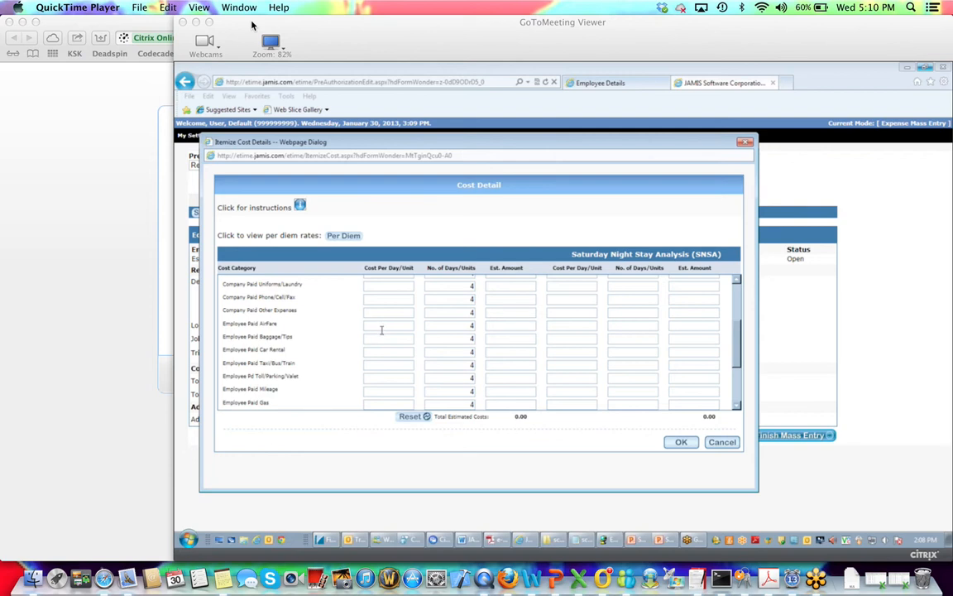
pyautogui.scroll(5, 381, 330)
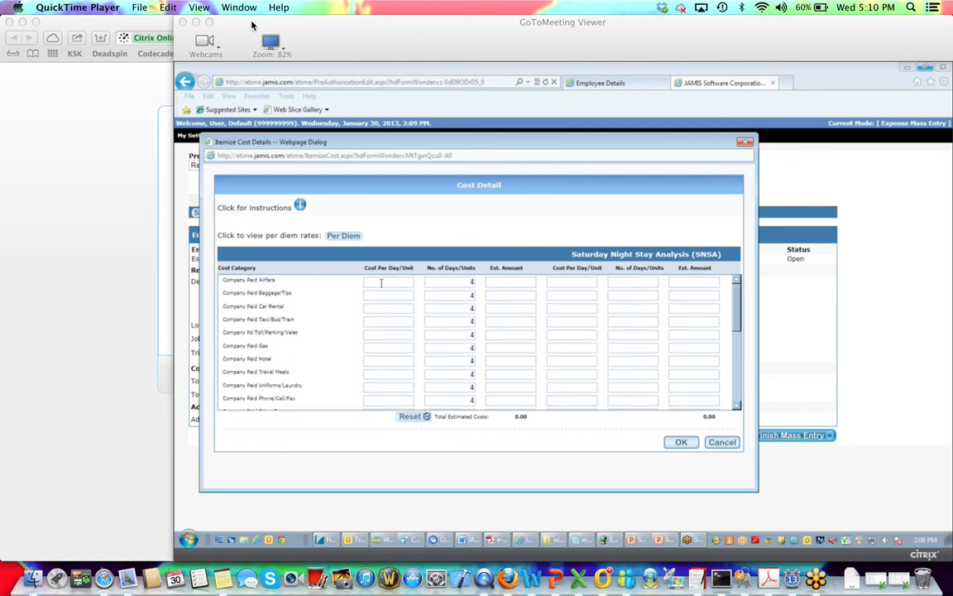
# Itemize airfare at 650 per day for 1 day.
pyautogui.click(381, 282)
pyautogui.write('650')
pyautogui.click(460, 285)
pyautogui.write('1')
pyautogui.click(467, 319)
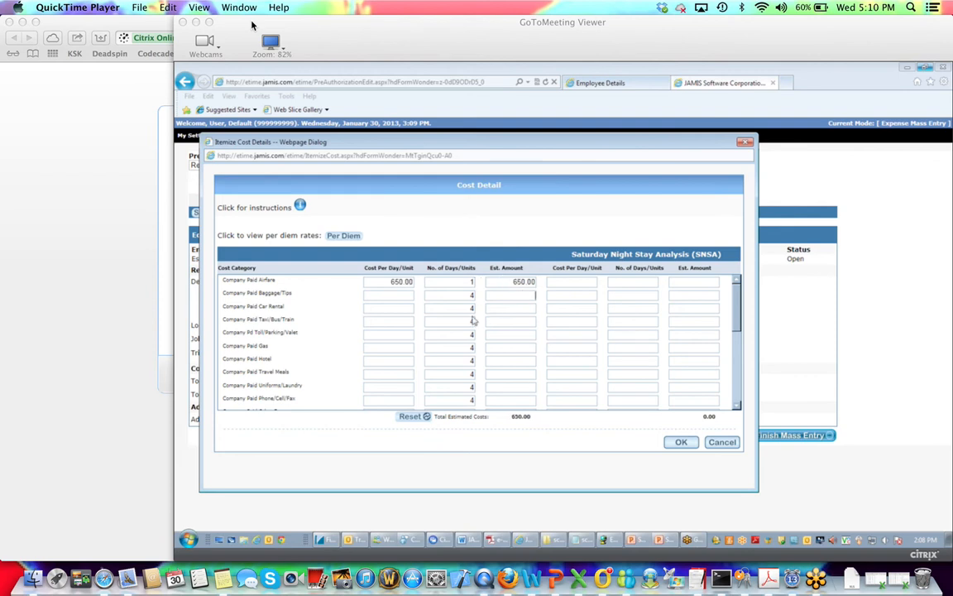
# Itemize Baggage/Tips at 60 per day, bringing total estimated costs to 770.00 US$.
pyautogui.click(398, 297)
pyautogui.write('60')
pyautogui.click(468, 295)
pyautogui.doubleClick(469, 296)
pyautogui.write('1')
pyautogui.write('2')
pyautogui.scroll(-1, 409, 359)
pyautogui.scroll(-7, 410, 359)
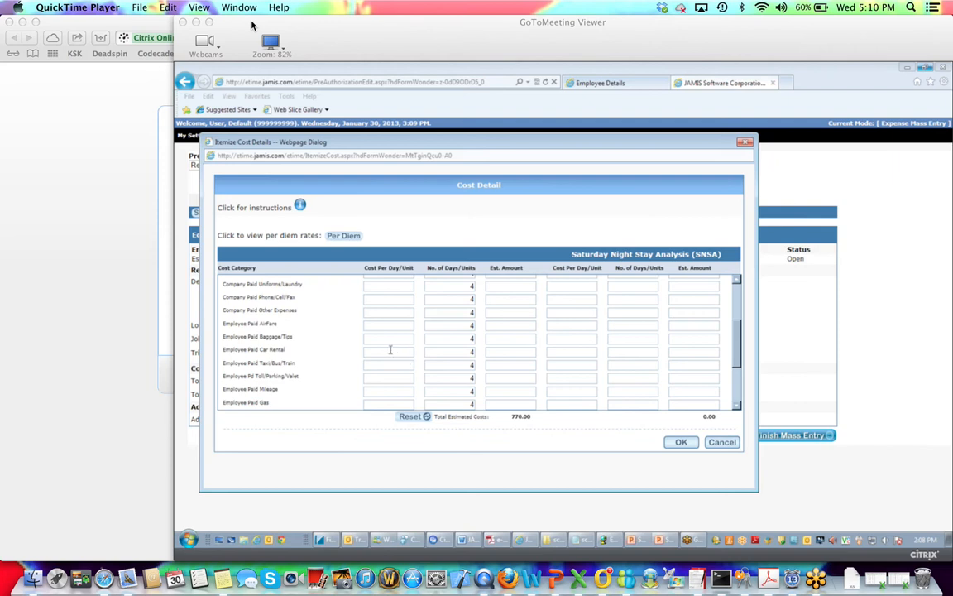
pyautogui.scroll(-4, 400, 366)
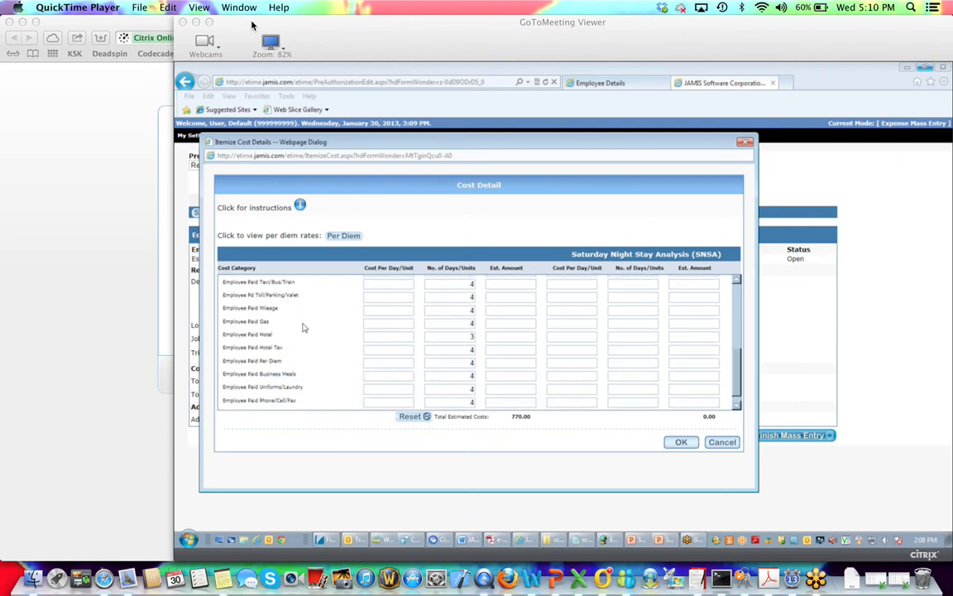
pyautogui.scroll(-1, 382, 375)
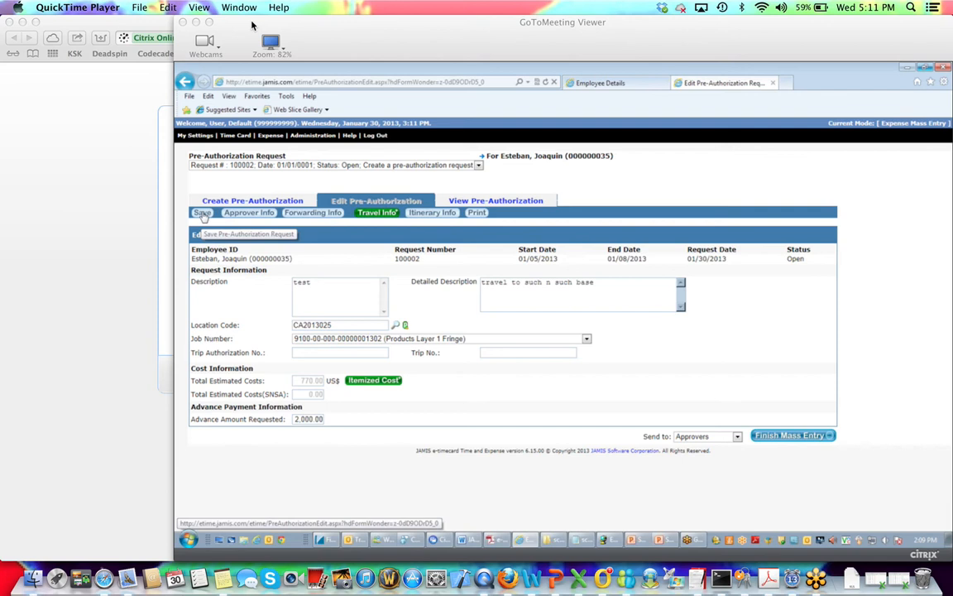
# Check the required approver in Approver Info, then save the pre-authorization.
pyautogui.click(248, 213)
pyautogui.moveTo(658, 192); pyautogui.dragTo(531, 181)
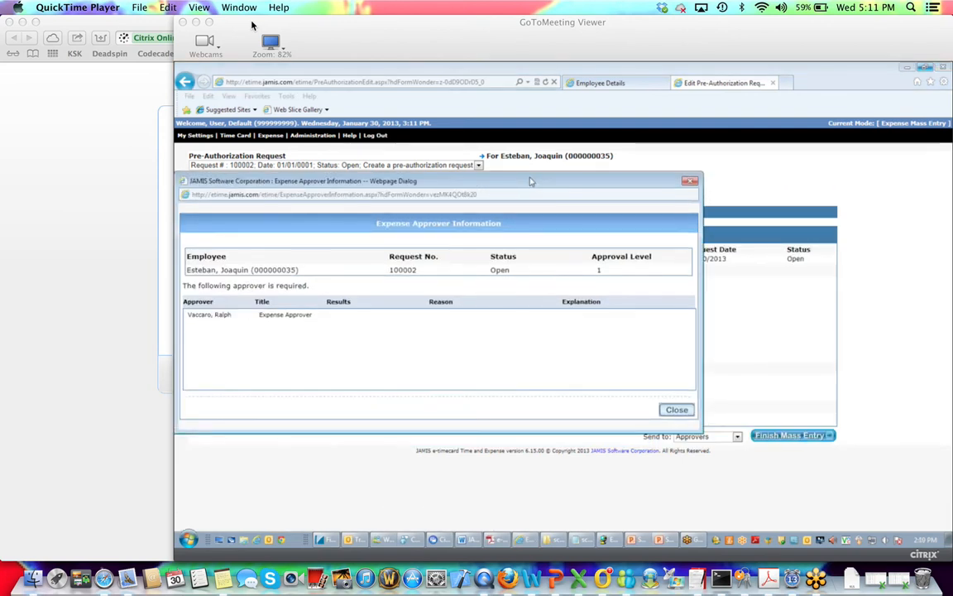
pyautogui.click(678, 411)
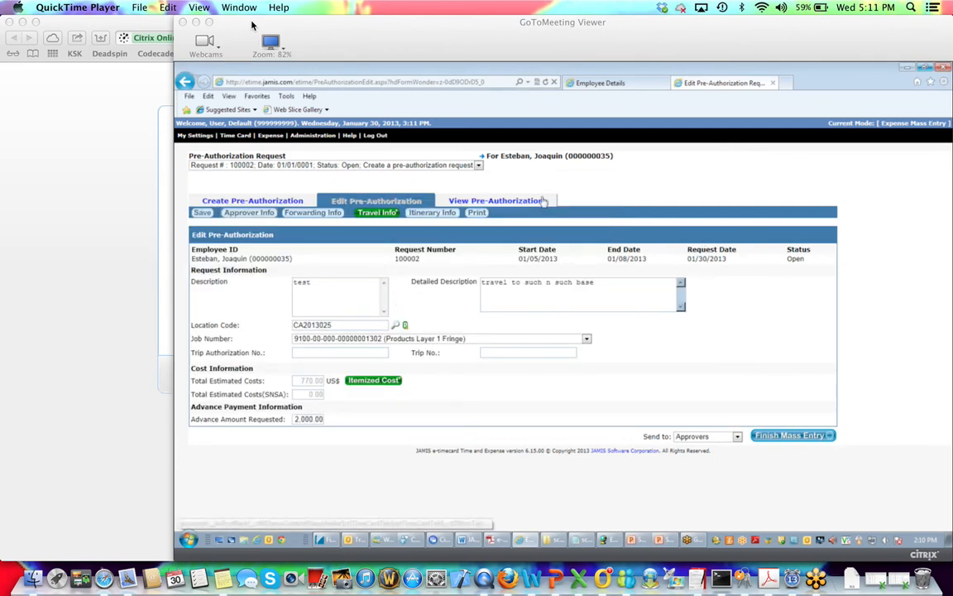
pyautogui.click(202, 213)
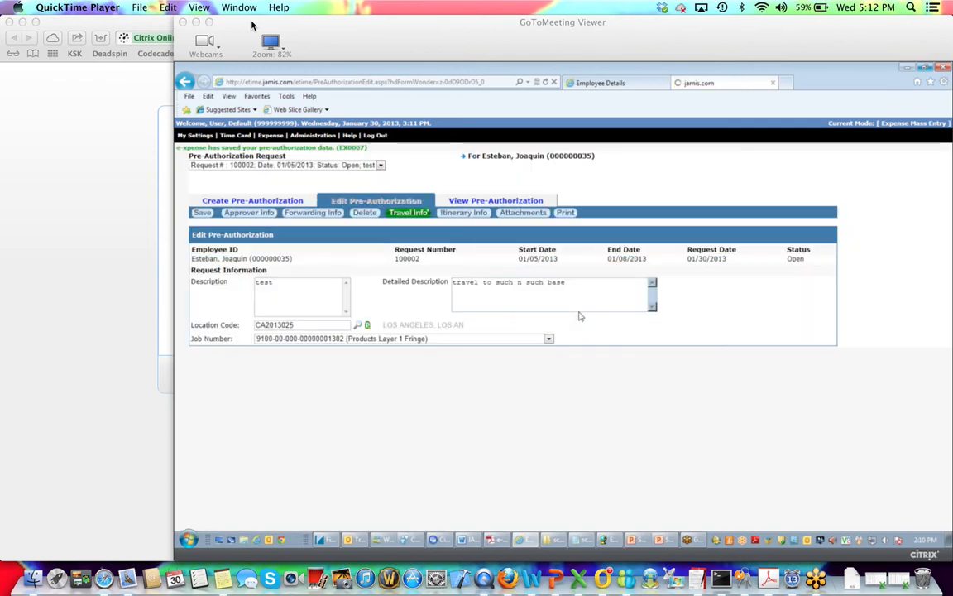
# Choose the Top 5 Troubleshooting presentation from Documents > Training Docs as an attachment.
pyautogui.click(524, 213)
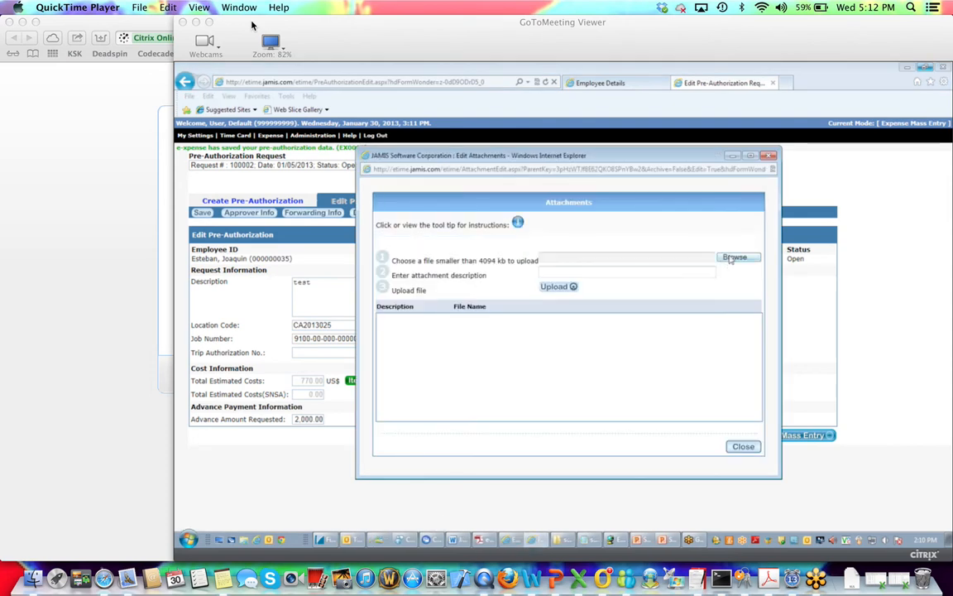
pyautogui.click(735, 257)
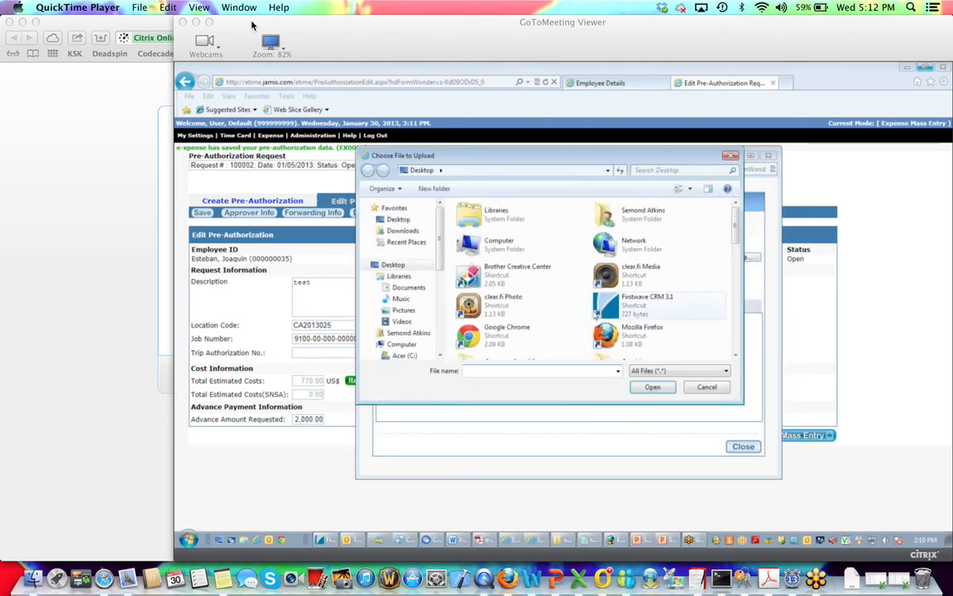
pyautogui.doubleClick(501, 214)
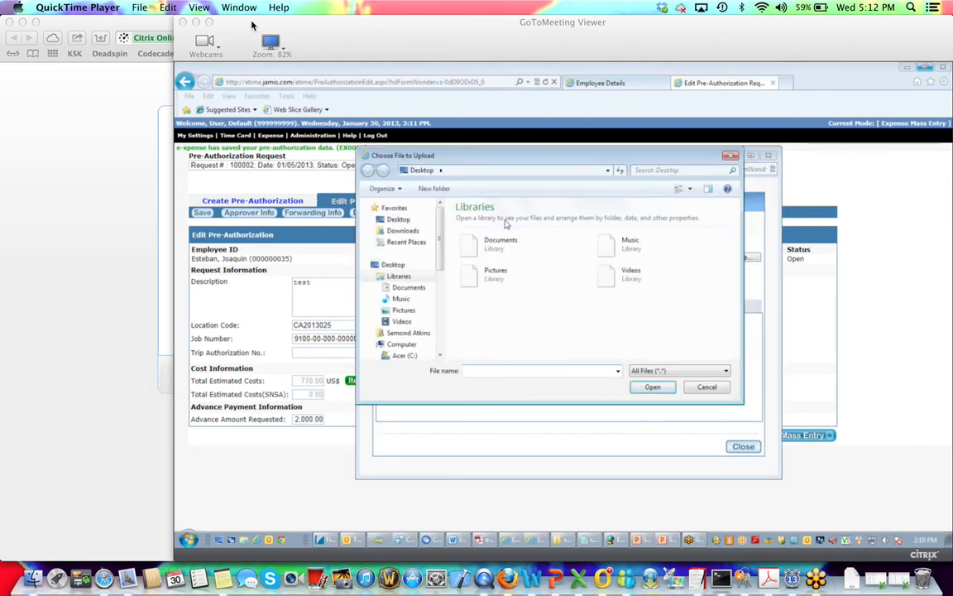
pyautogui.doubleClick(505, 241)
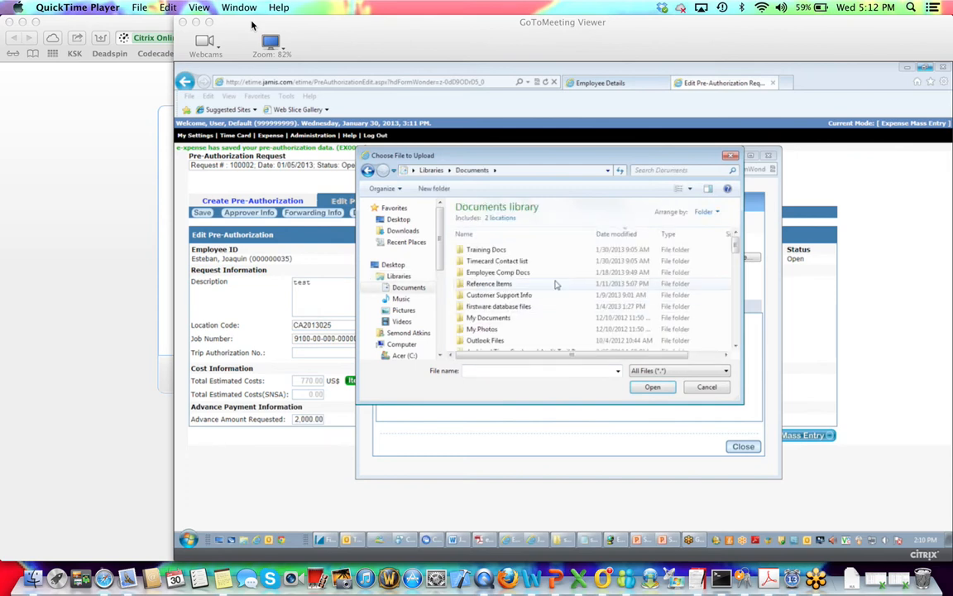
pyautogui.doubleClick(507, 250)
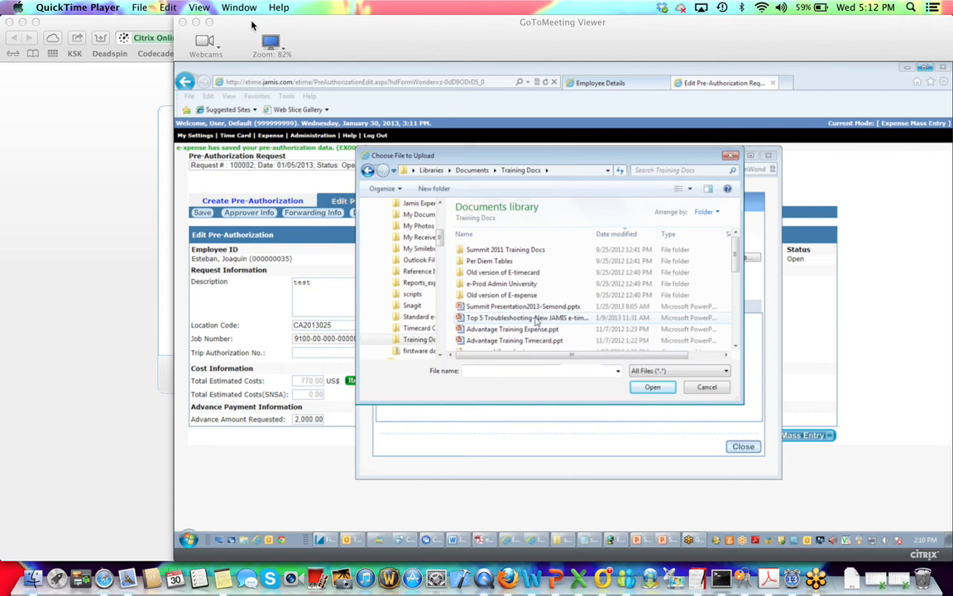
pyautogui.click(529, 317)
pyautogui.click(653, 388)
# Describe the attachment as 'test', upload it, and close the Attachments window.
pyautogui.click(648, 271)
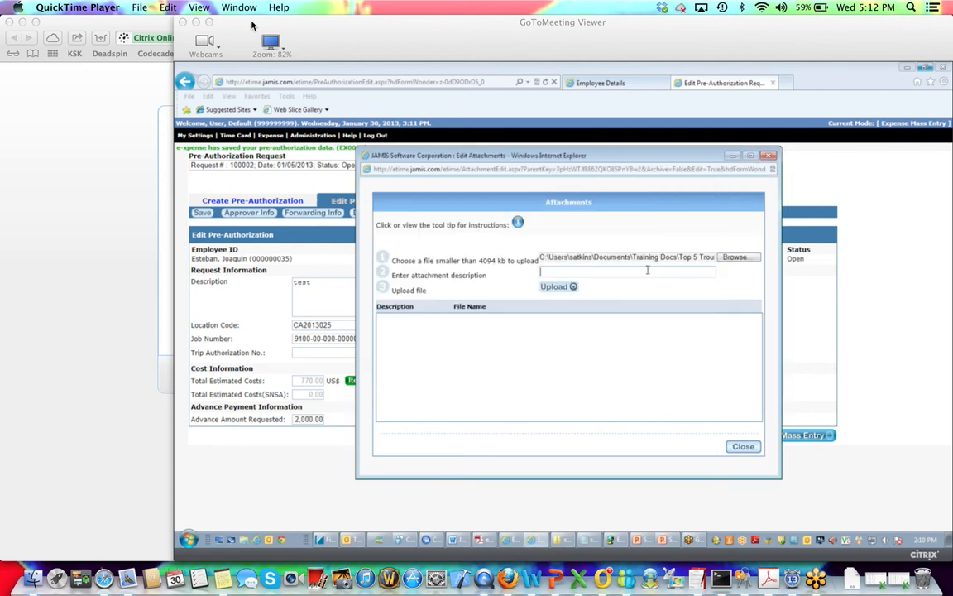
pyautogui.write('test')
pyautogui.click(558, 286)
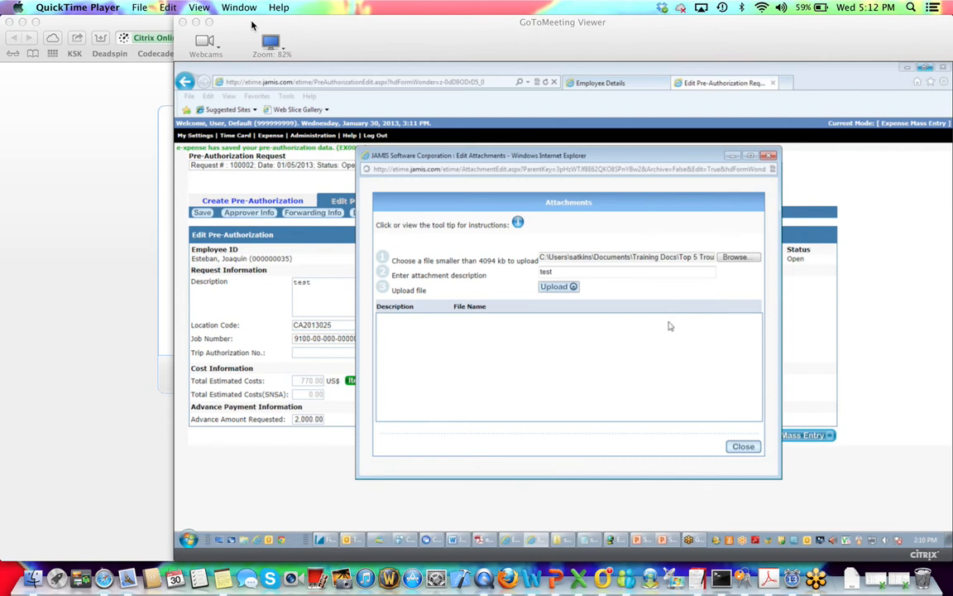
pyautogui.click(571, 288)
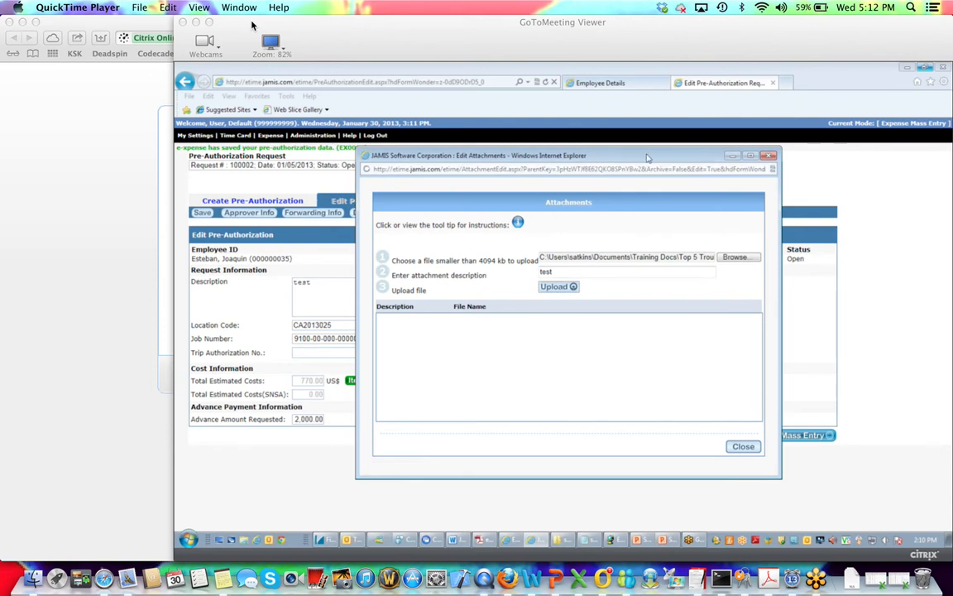
pyautogui.moveTo(648, 157); pyautogui.dragTo(571, 147)
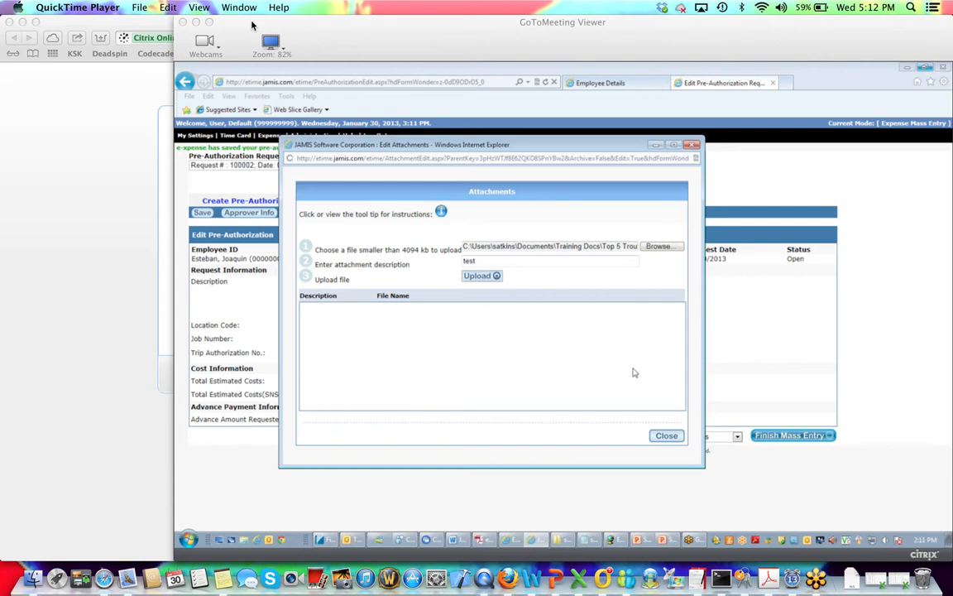
pyautogui.click(666, 435)
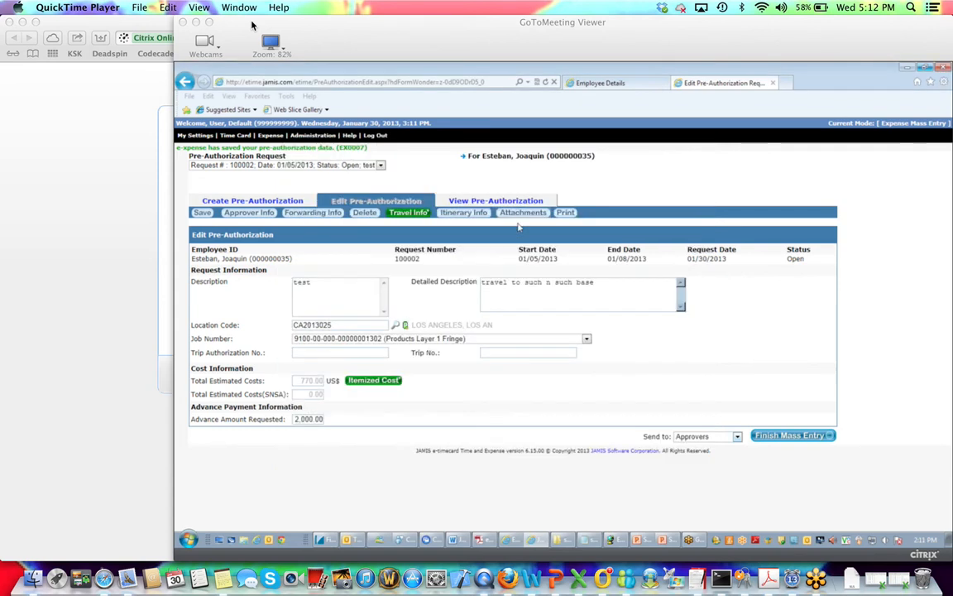
pyautogui.click(522, 213)
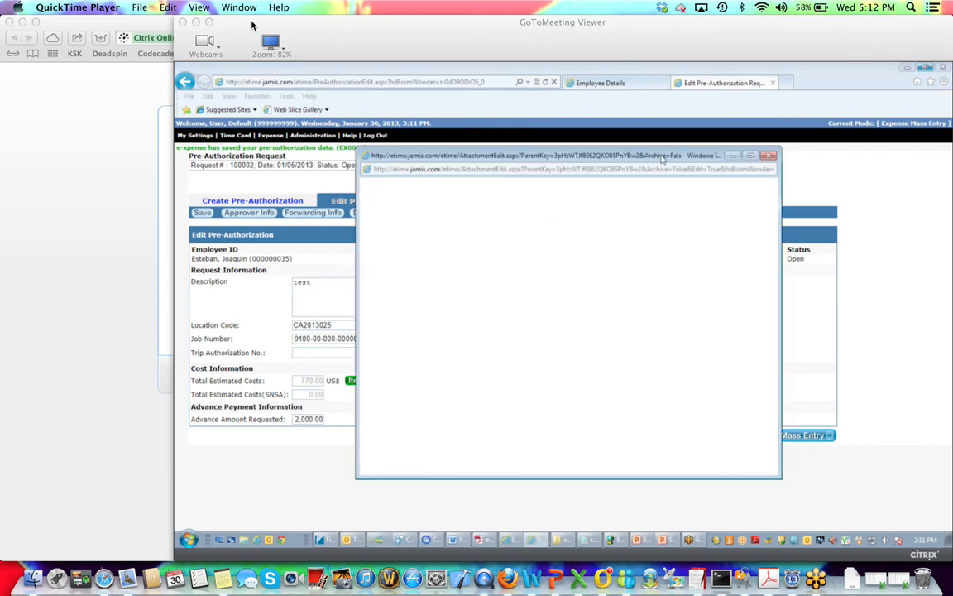
pyautogui.click(768, 157)
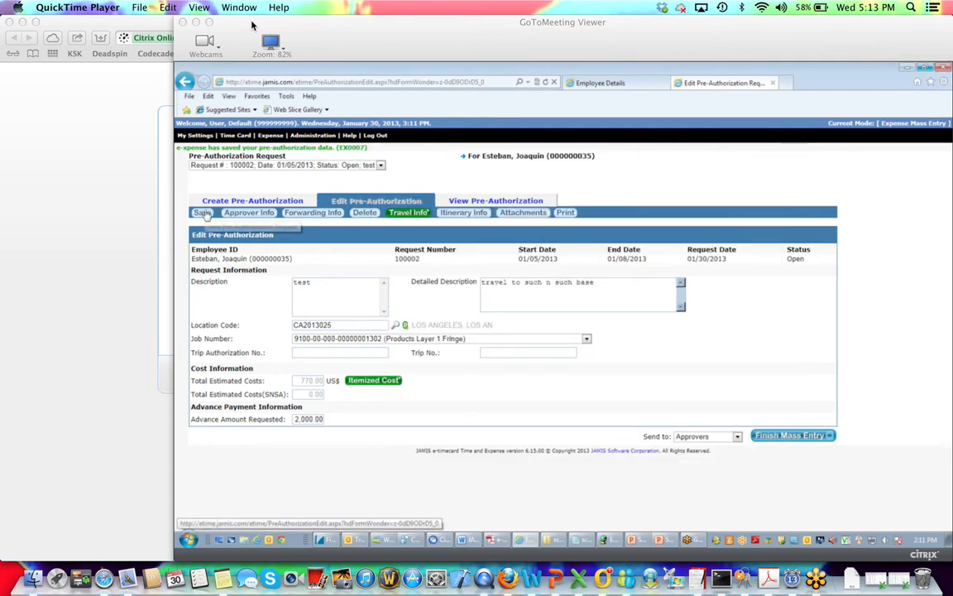
pyautogui.click(523, 213)
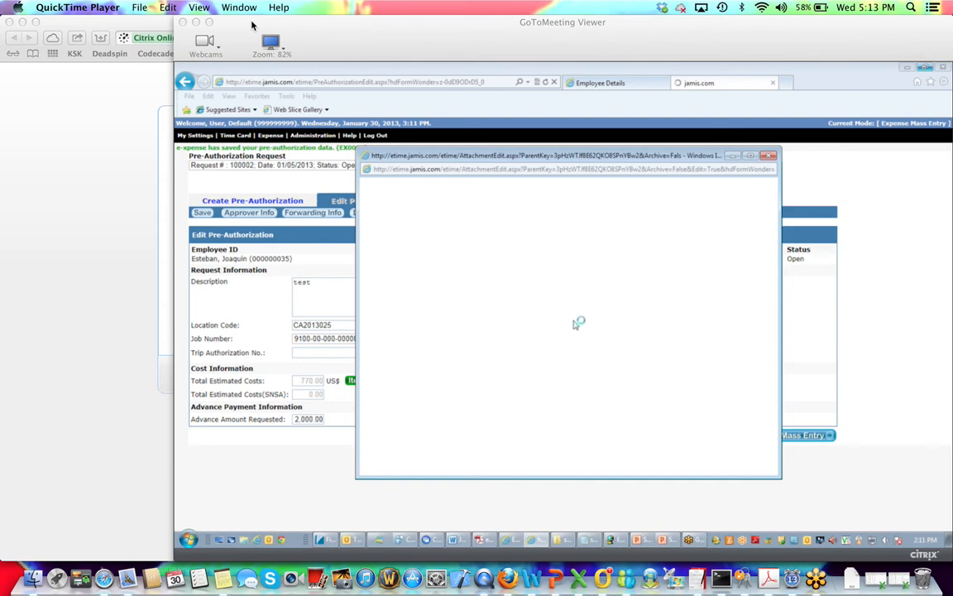
pyautogui.click(769, 157)
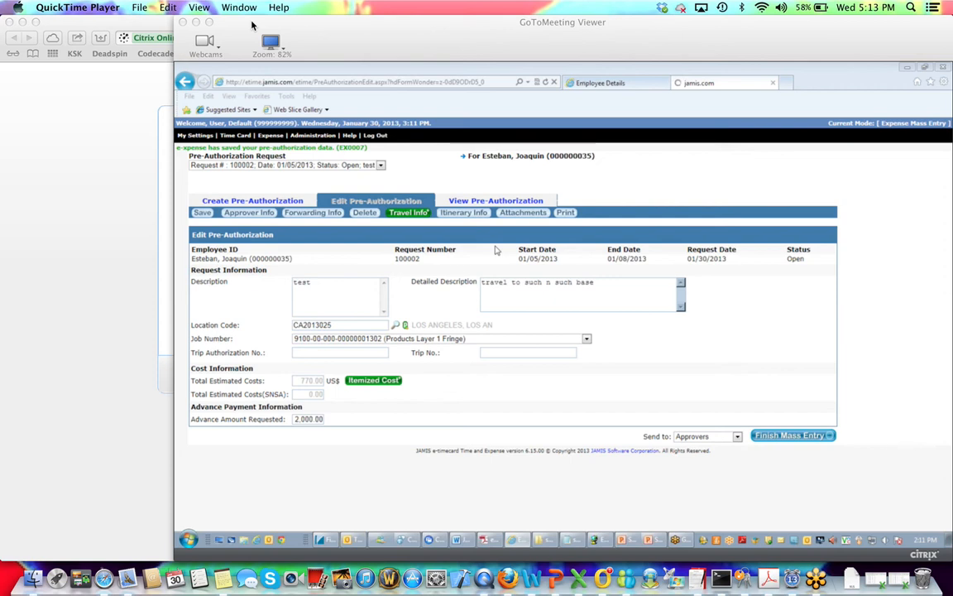
# Replace the stalled jamis.com tab with a new tab from the JAMIS Software Corporation favorite.
pyautogui.click(773, 84)
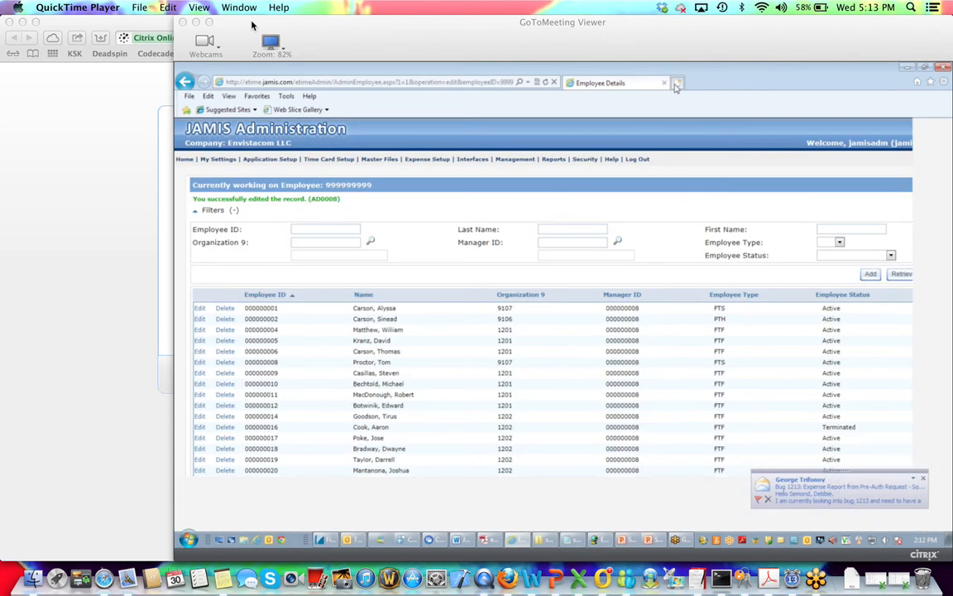
pyautogui.click(677, 84)
pyautogui.click(930, 83)
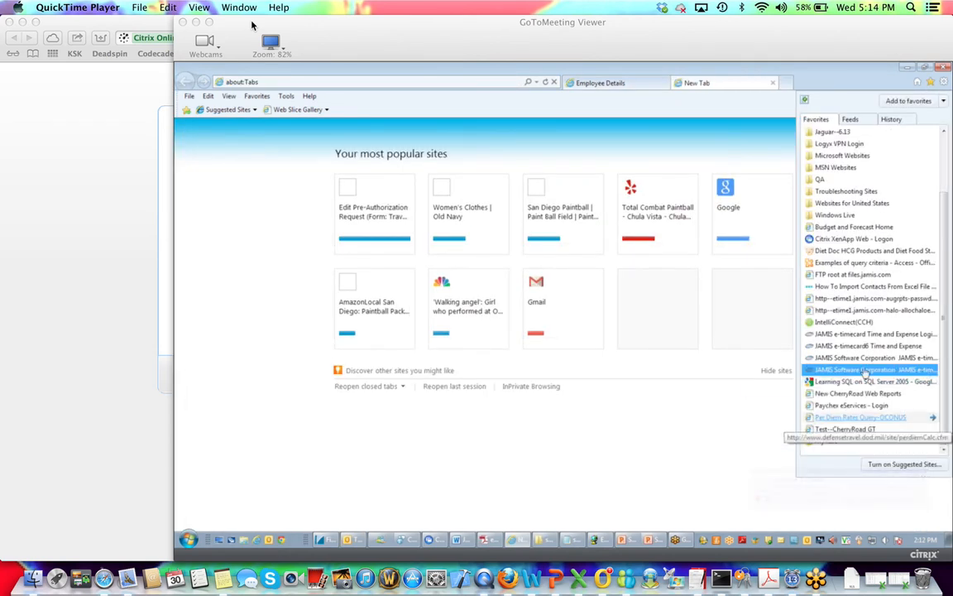
pyautogui.scroll(-2, 869, 397)
pyautogui.click(884, 375)
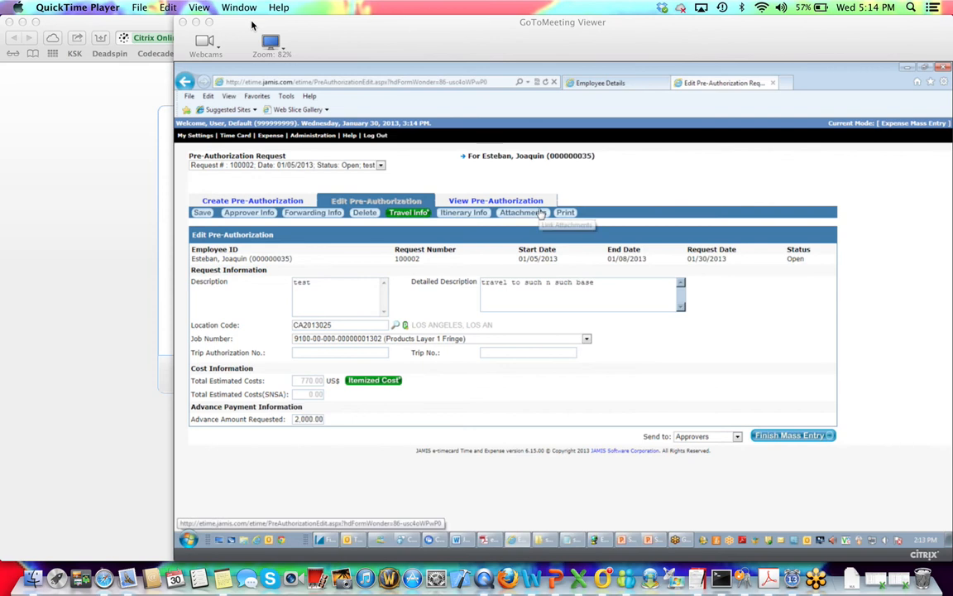
# Browse for an attachment file, navigating My Documents into the Customer Support Info folder.
pyautogui.click(540, 214)
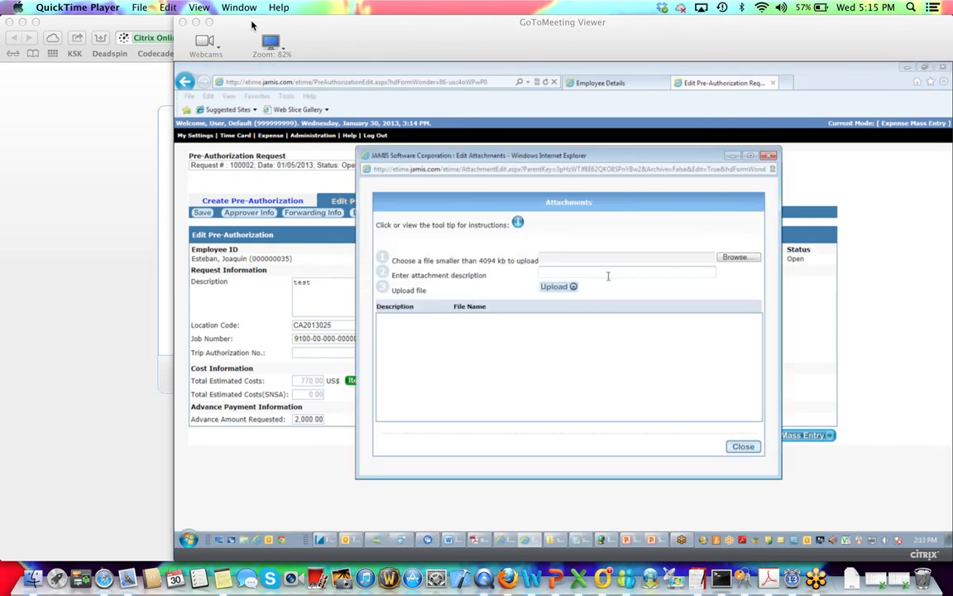
pyautogui.click(736, 257)
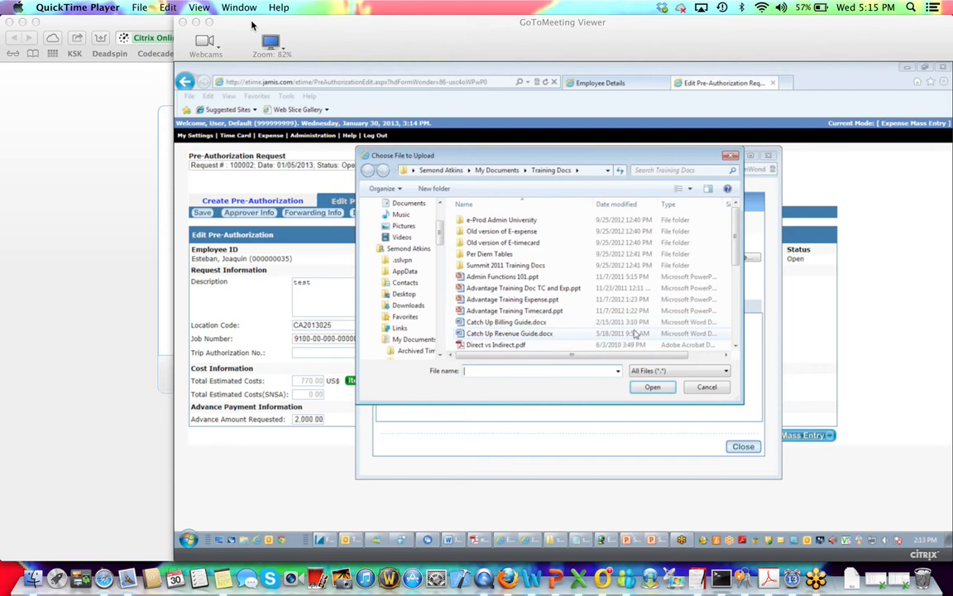
pyautogui.moveTo(737, 260)
pyautogui.mouseDown()
pyautogui.moveTo(744, 339)
pyautogui.moveTo(738, 255)
pyautogui.mouseUp()
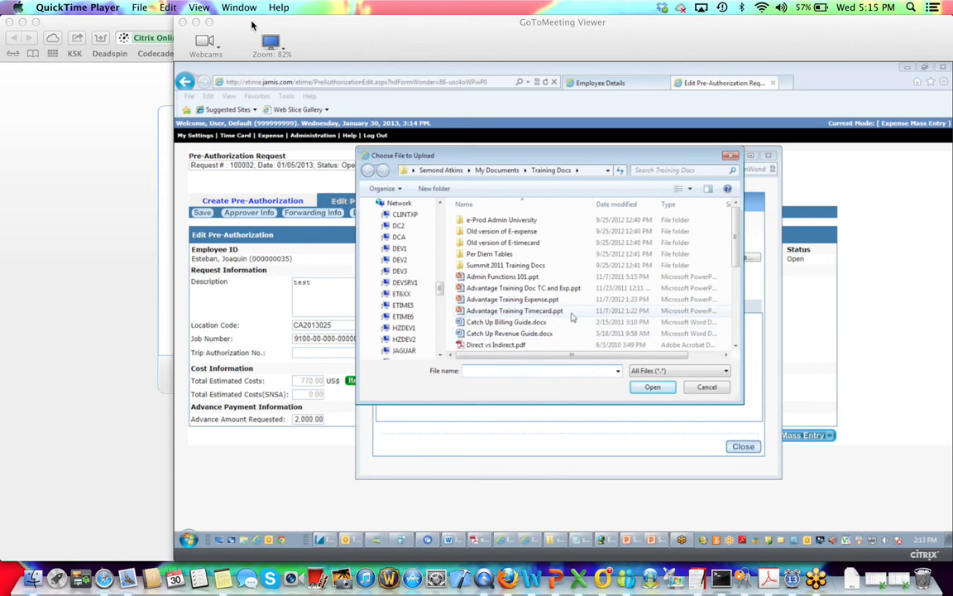
pyautogui.click(736, 346)
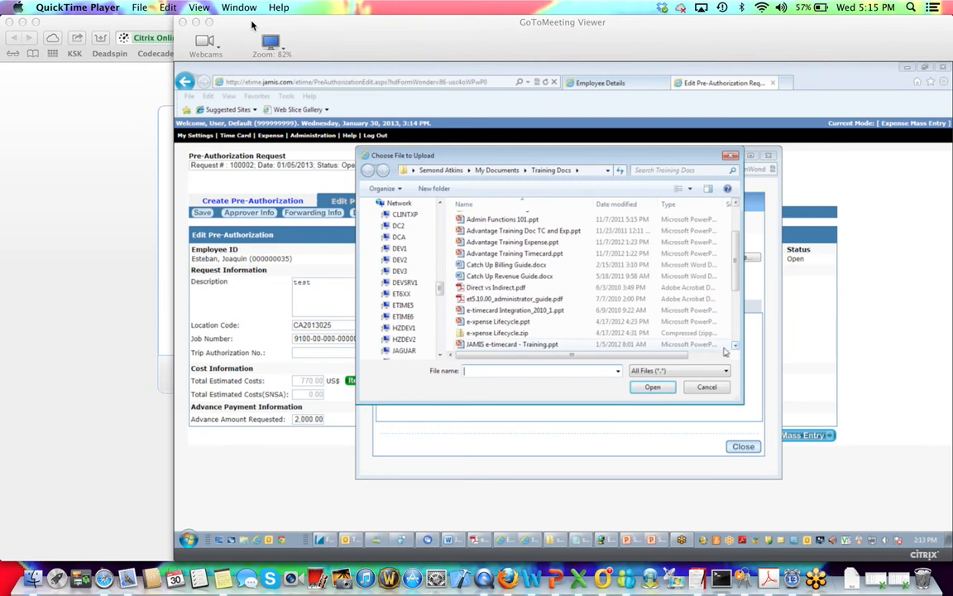
pyautogui.click(497, 170)
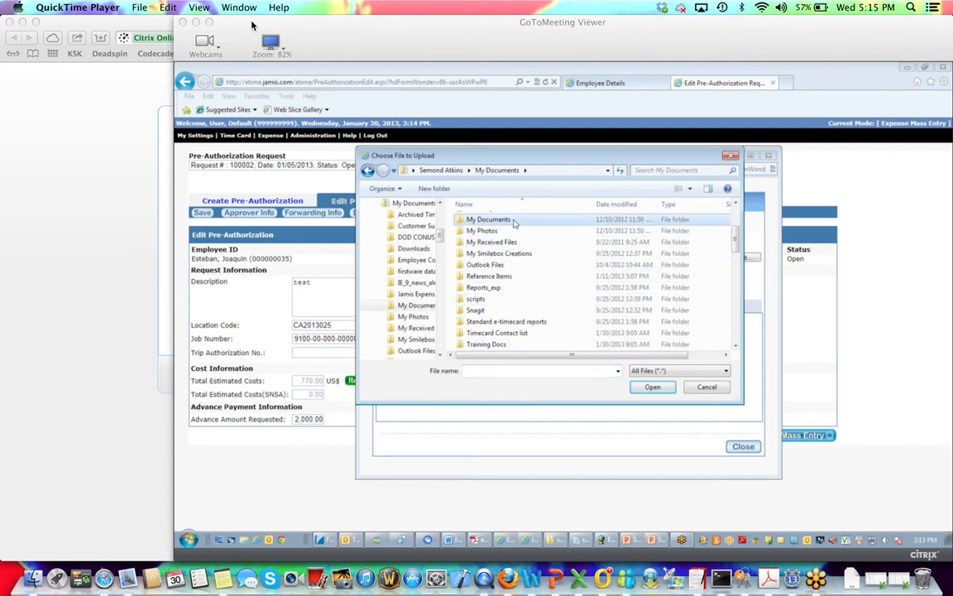
pyautogui.doubleClick(490, 219)
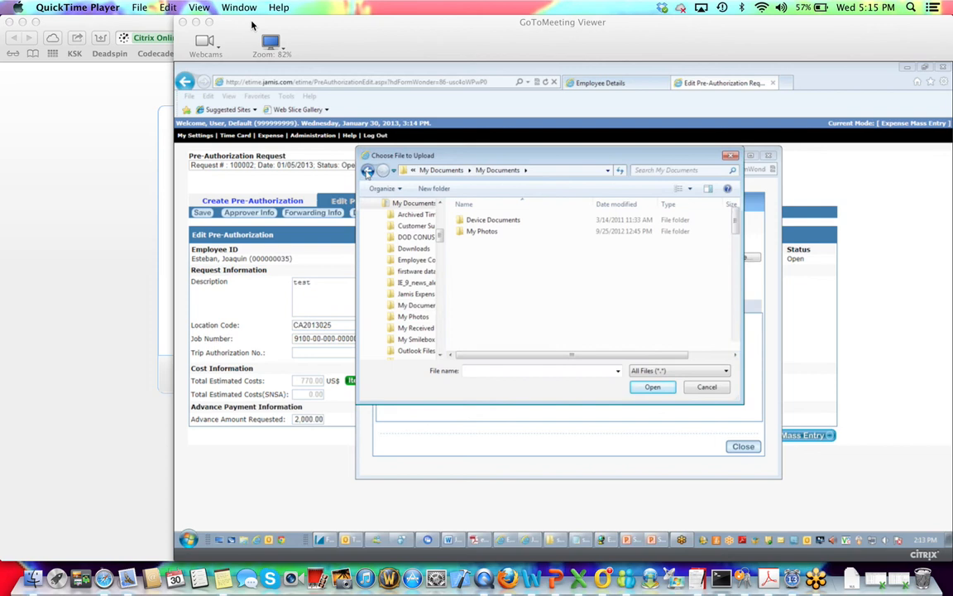
pyautogui.click(368, 170)
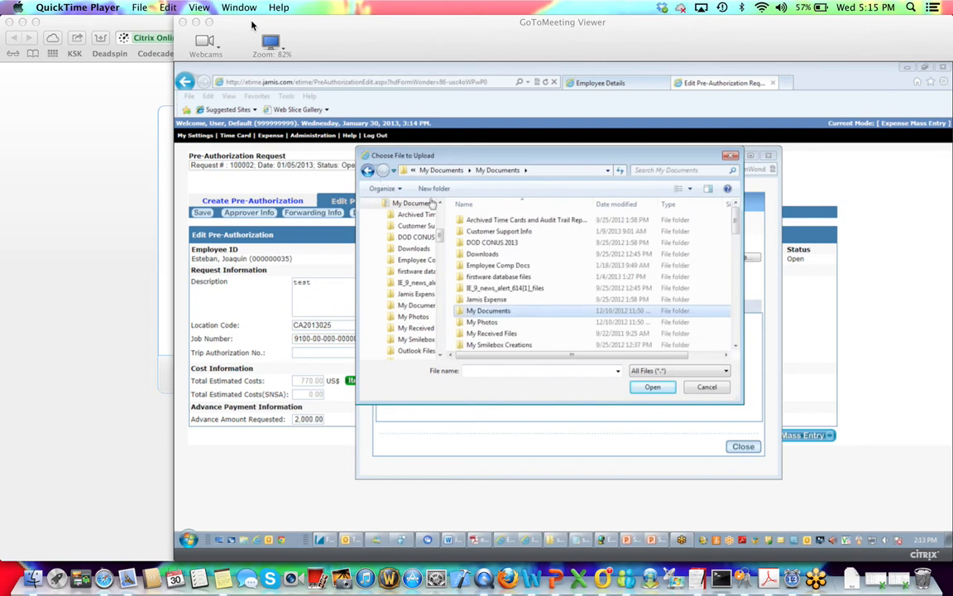
pyautogui.doubleClick(522, 231)
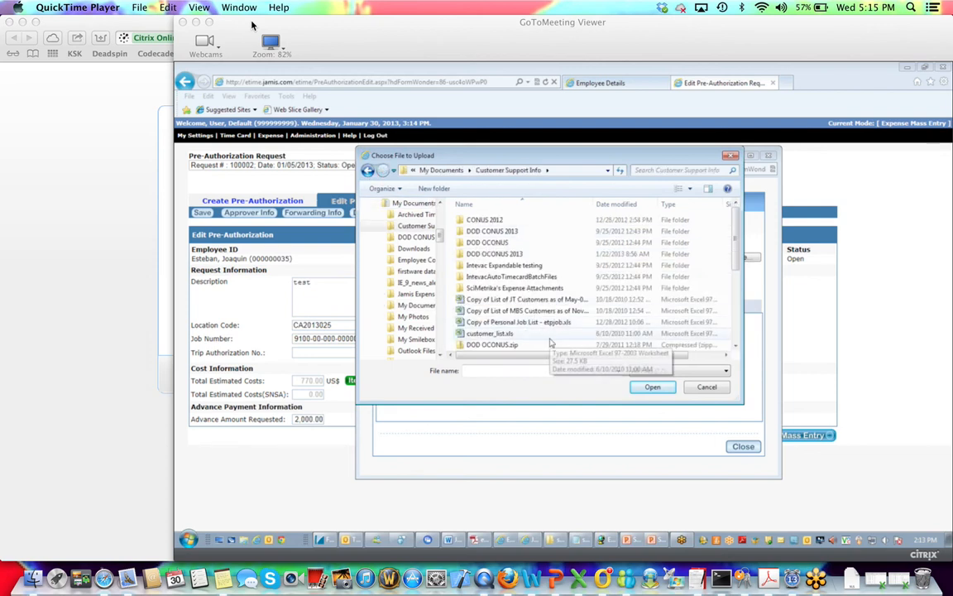
pyautogui.scroll(-1, 557, 301)
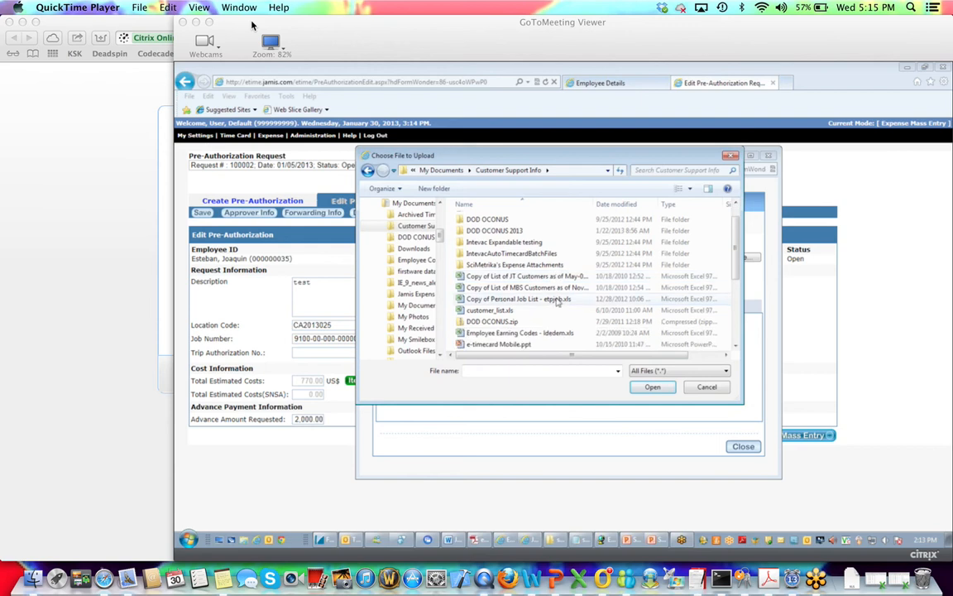
pyautogui.scroll(-2, 557, 301)
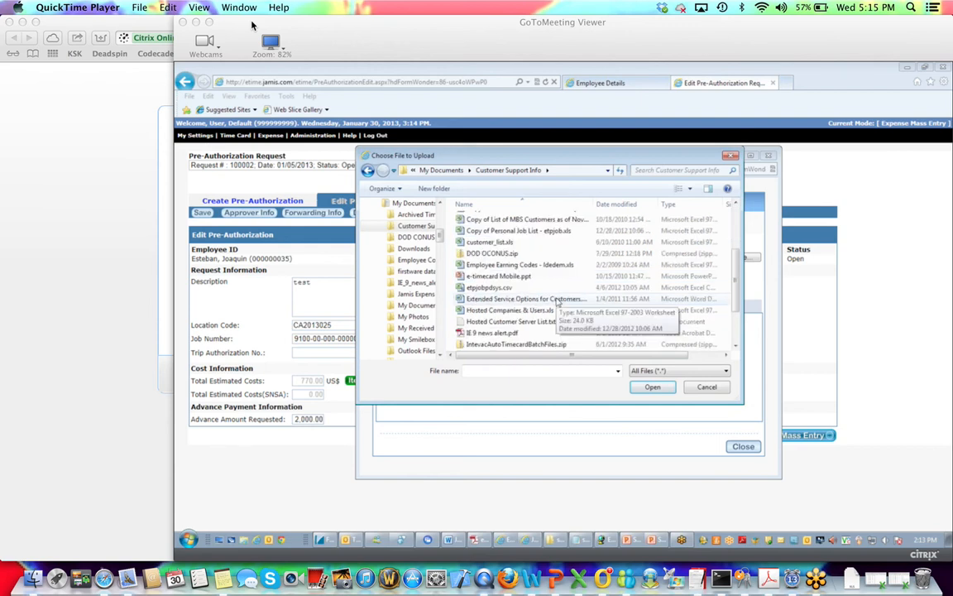
# Attach IE 9 news alert.pdf with description 'test.pdf' and close the Attachments window.
pyautogui.click(560, 334)
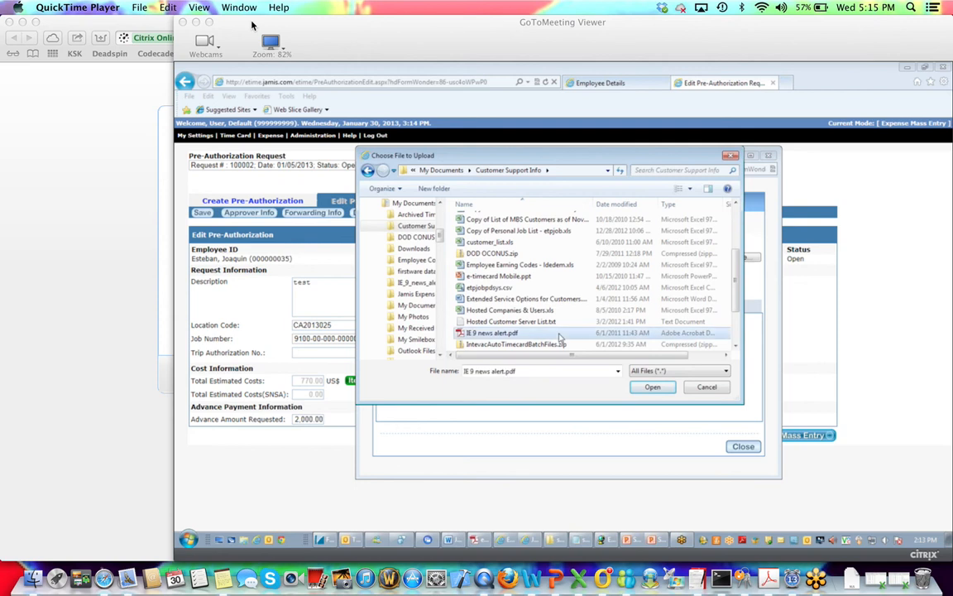
pyautogui.click(652, 386)
pyautogui.click(650, 272)
pyautogui.write('test p')
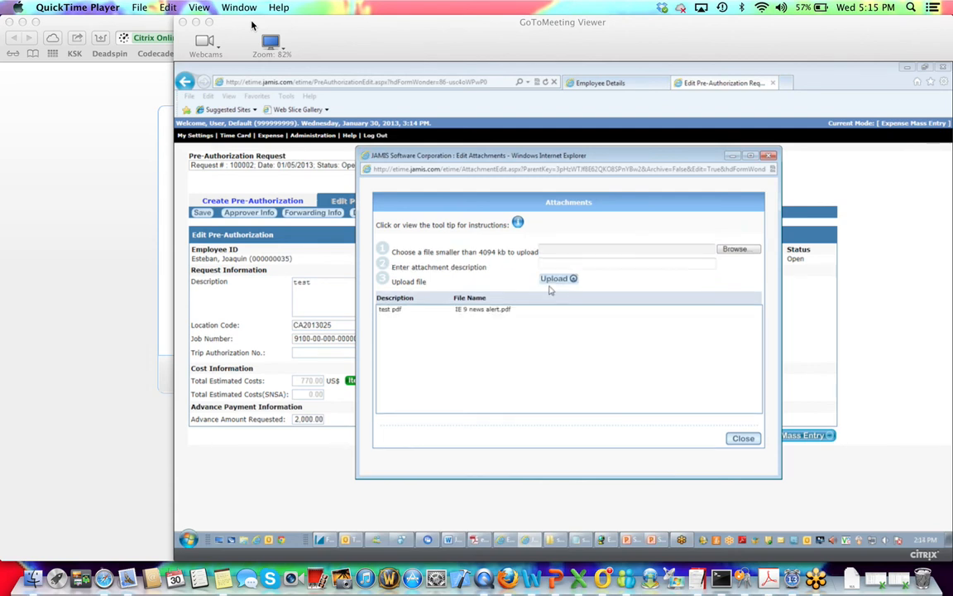
pyautogui.click(744, 440)
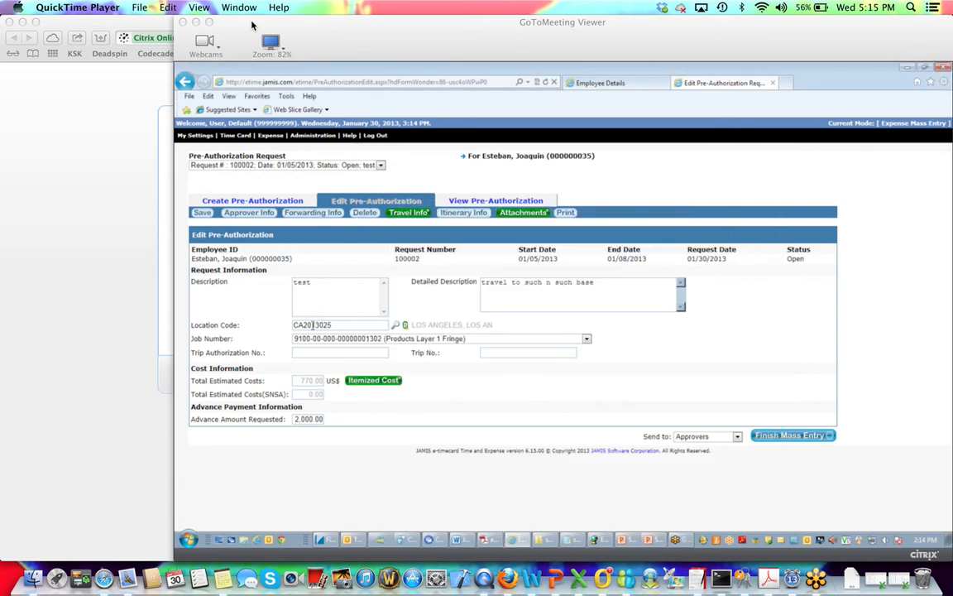
# Save the pre-authorization request from the Edit Pre-Authorization toolbar.
pyautogui.click(199, 213)
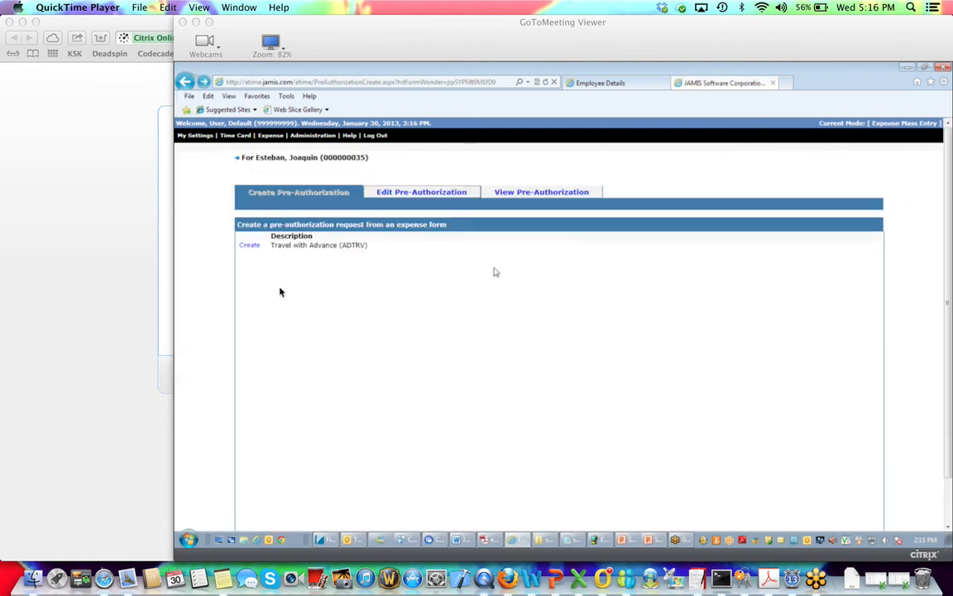
# In Firefox, open the JAMIS Admin bookmark and log in to JAMIS Administration.
pyautogui.click(511, 578)
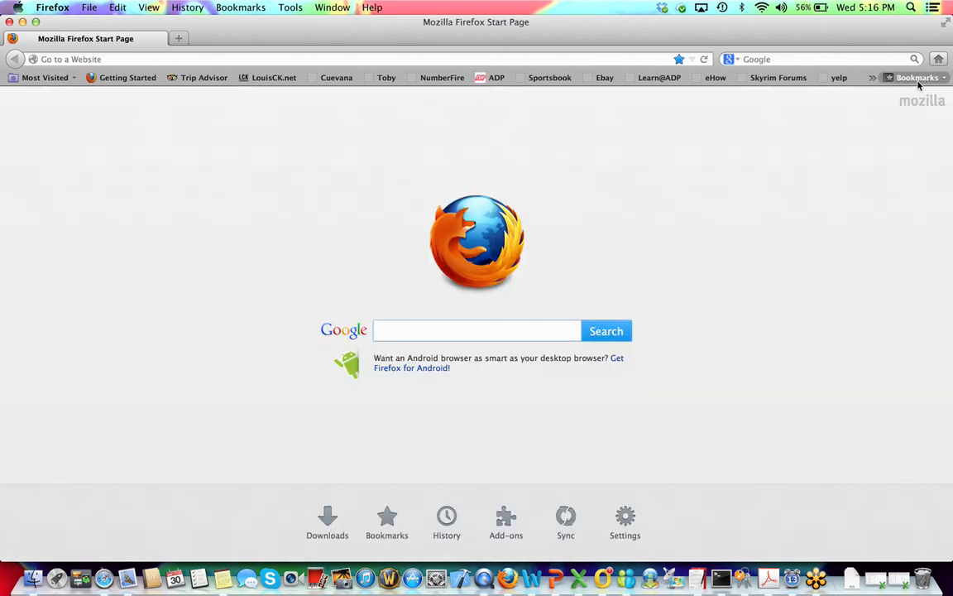
pyautogui.click(918, 79)
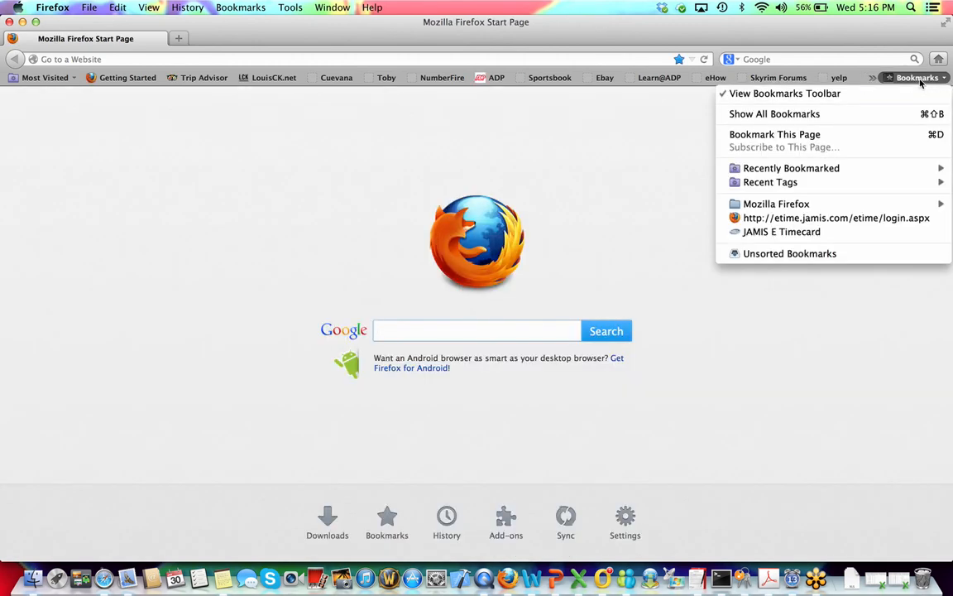
pyautogui.moveTo(809, 172)
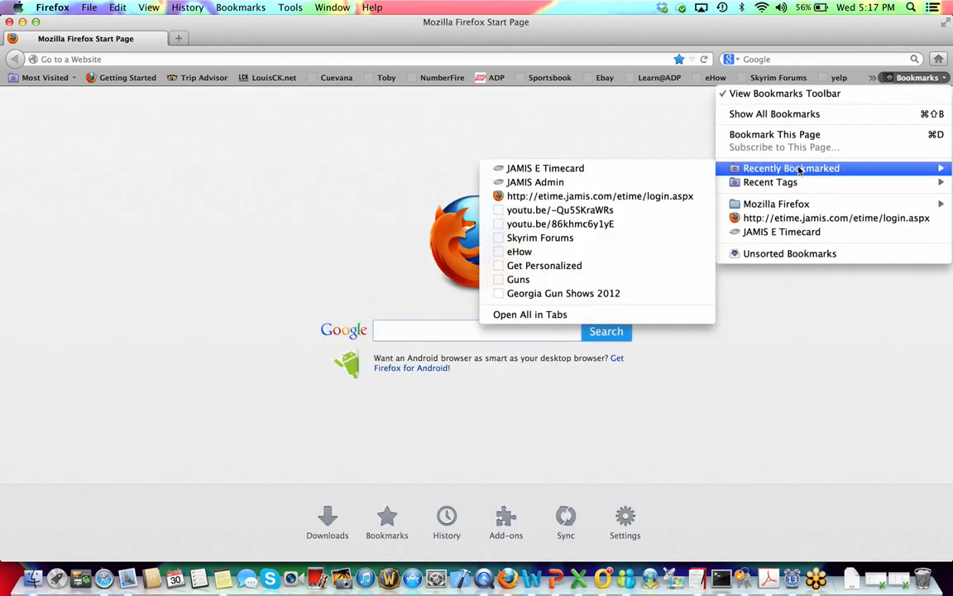
pyautogui.click(570, 183)
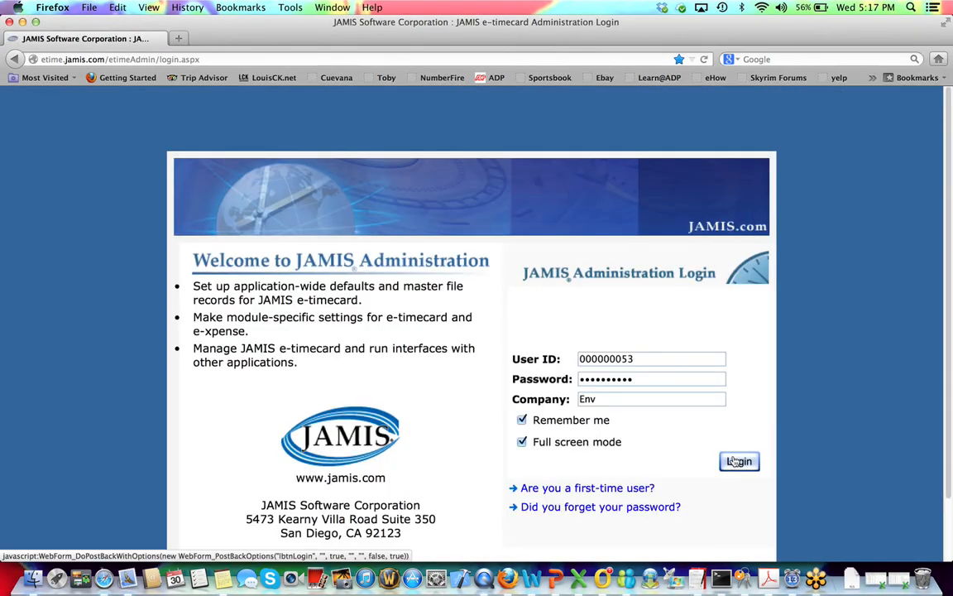
pyautogui.click(734, 462)
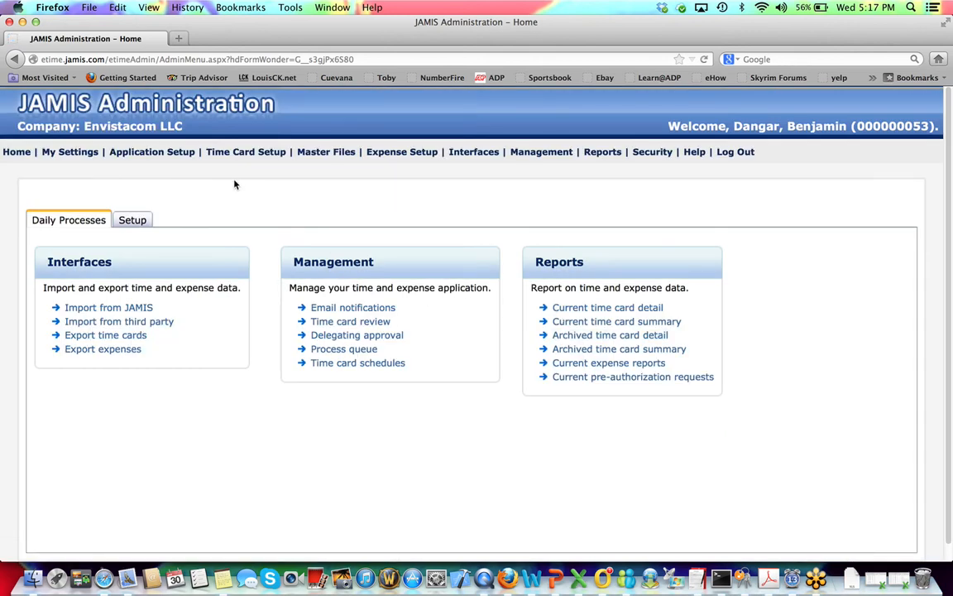
pyautogui.moveTo(162, 148)
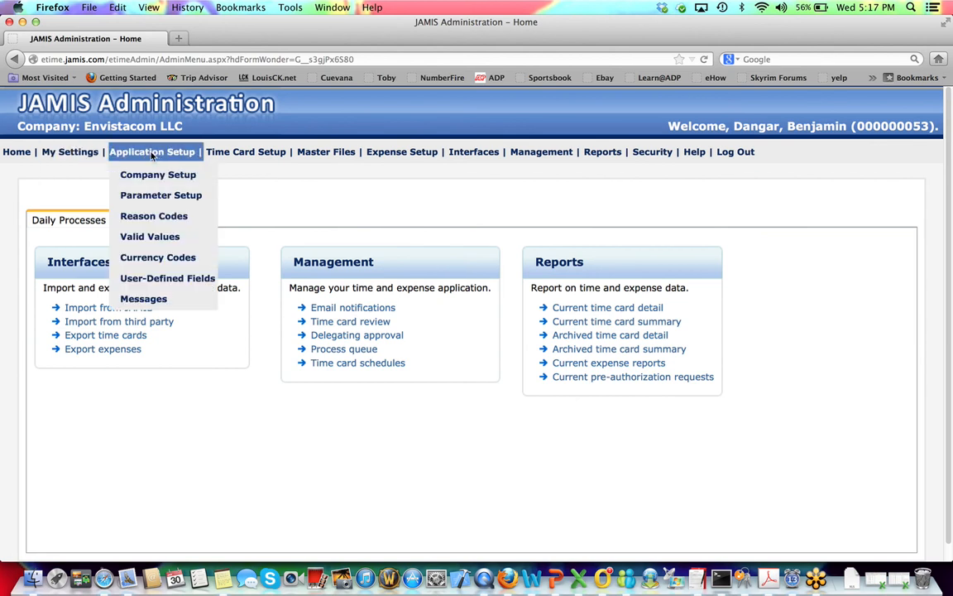
pyautogui.moveTo(244, 155)
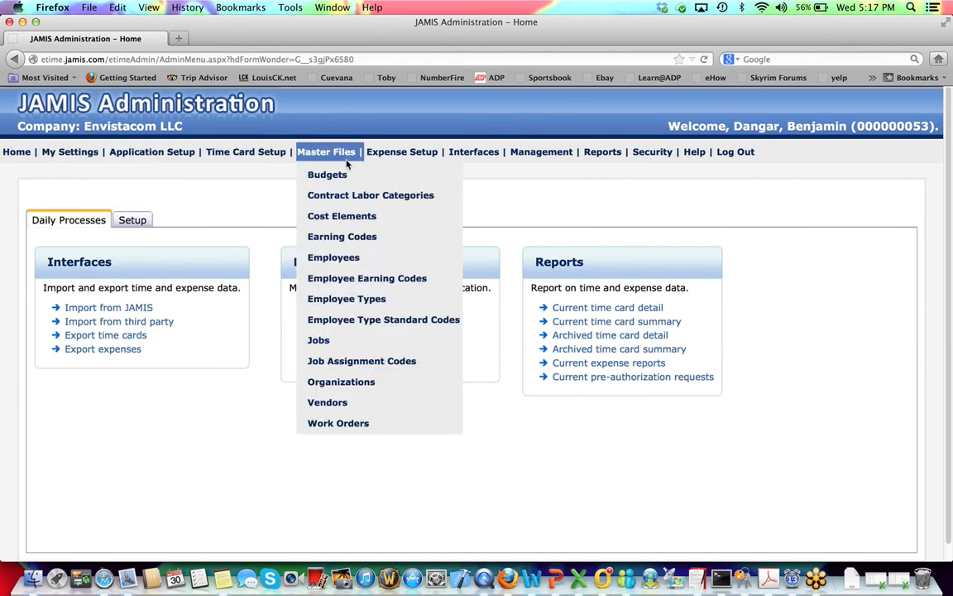
pyautogui.moveTo(402, 156)
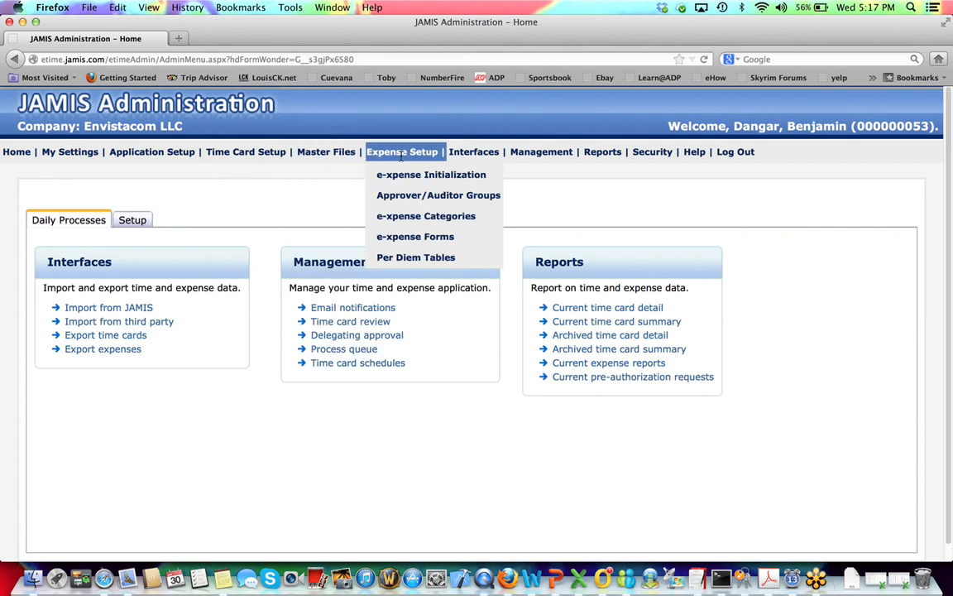
pyautogui.moveTo(532, 153)
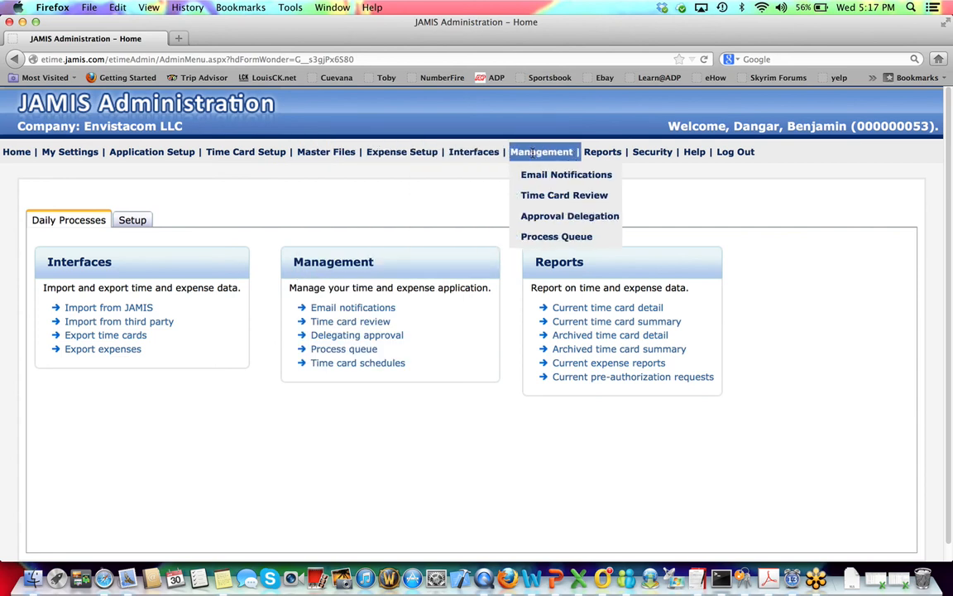
pyautogui.moveTo(611, 150)
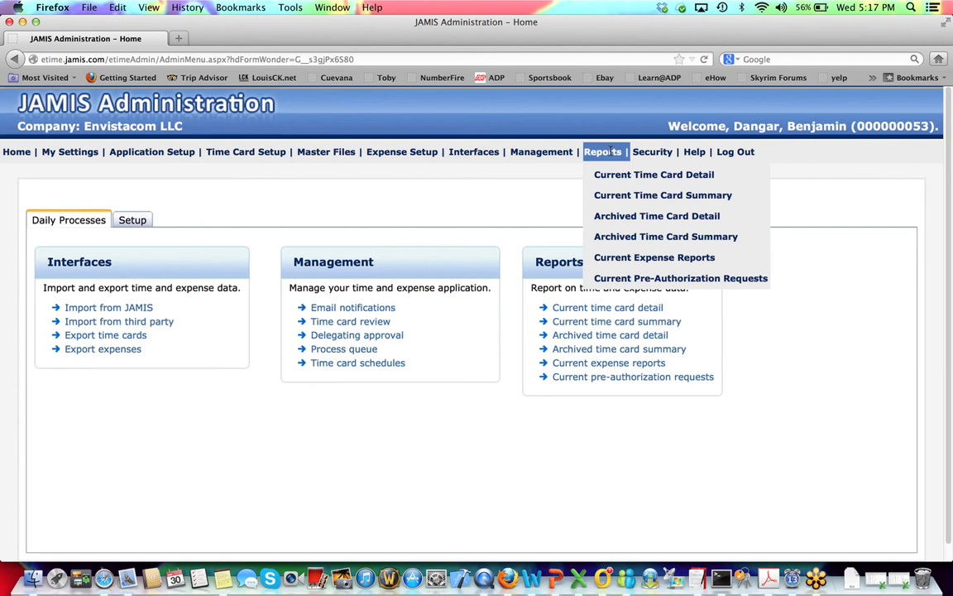
pyautogui.moveTo(664, 156)
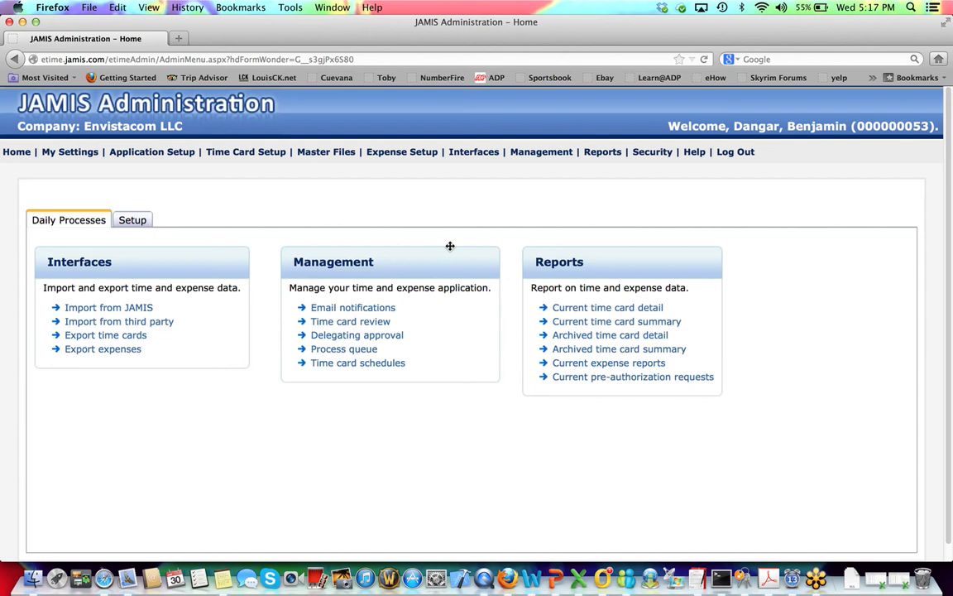
pyautogui.moveTo(146, 165)
pyautogui.moveTo(306, 151)
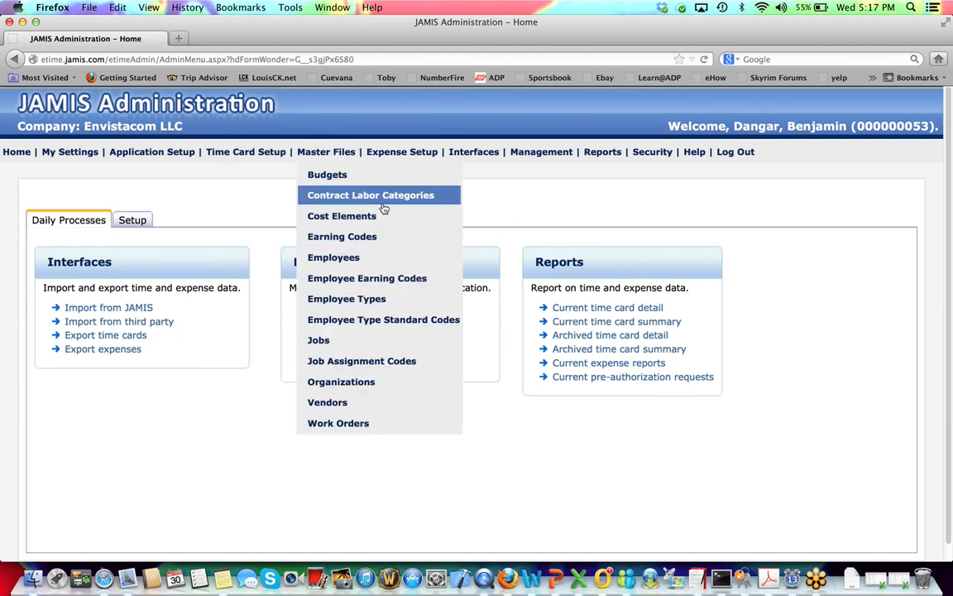
# In a new tab, log in to e-timecard with 'Mass enter expenses' as the landing page.
pyautogui.click(180, 39)
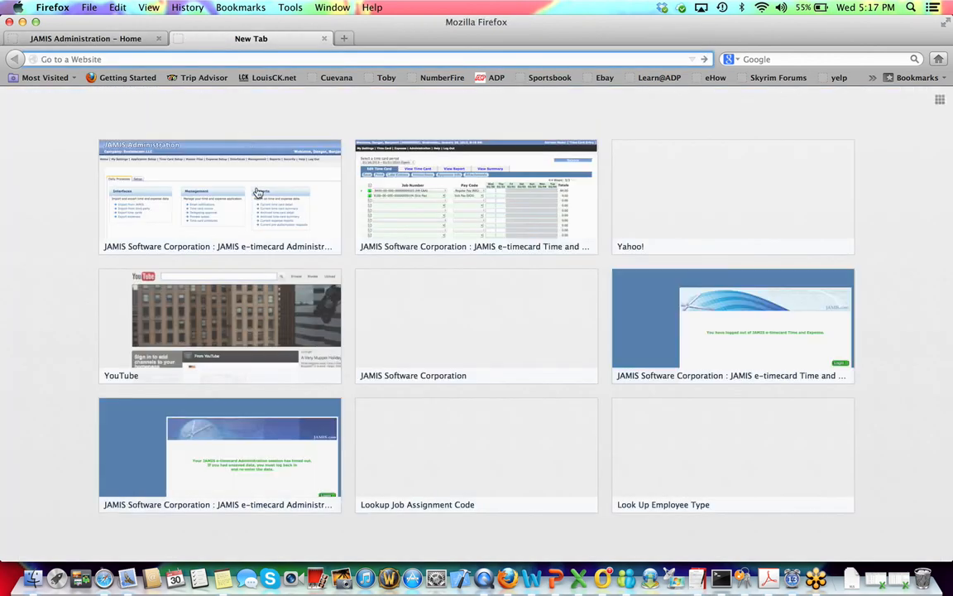
pyautogui.click(441, 224)
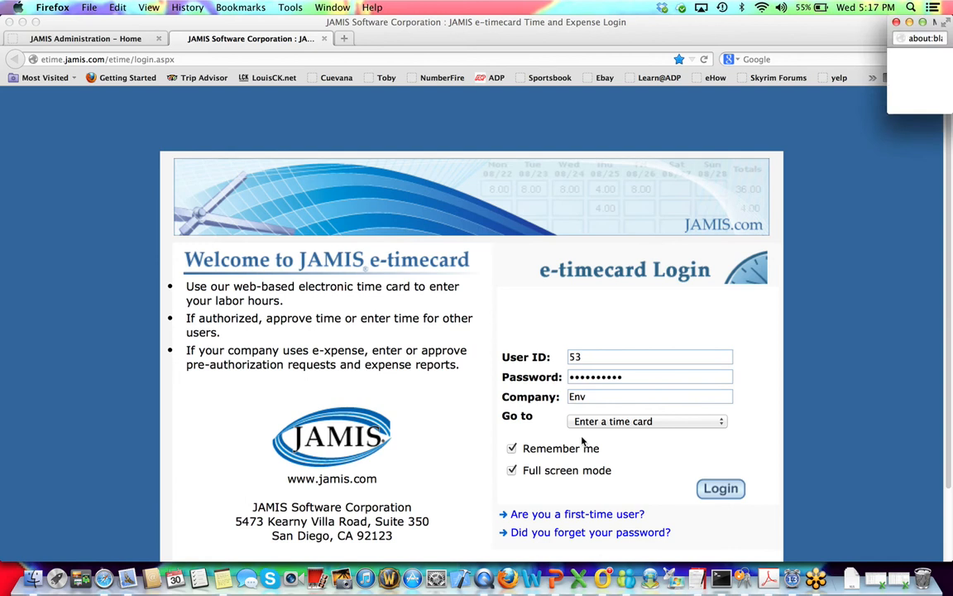
pyautogui.click(600, 424)
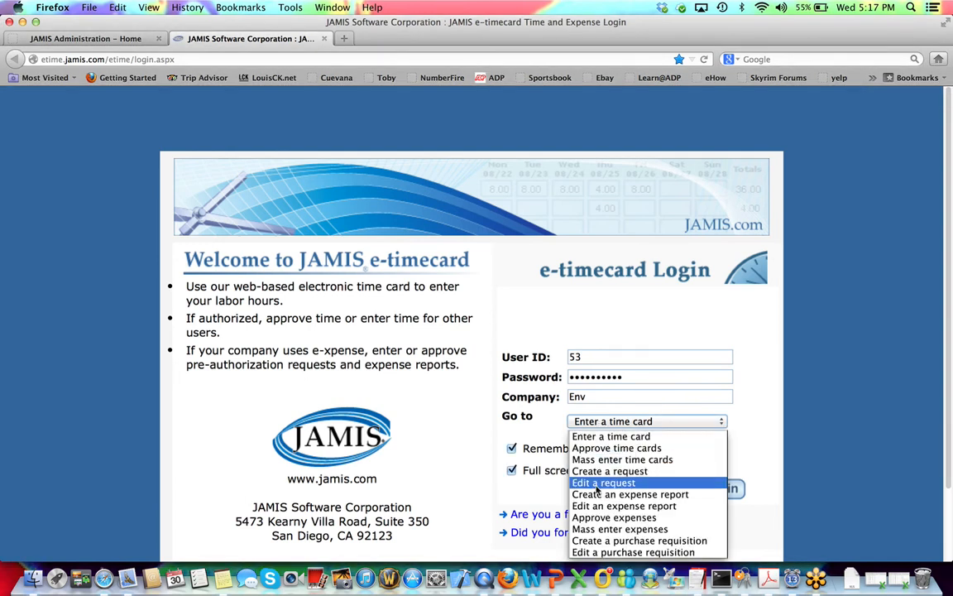
pyautogui.click(604, 529)
pyautogui.click(715, 492)
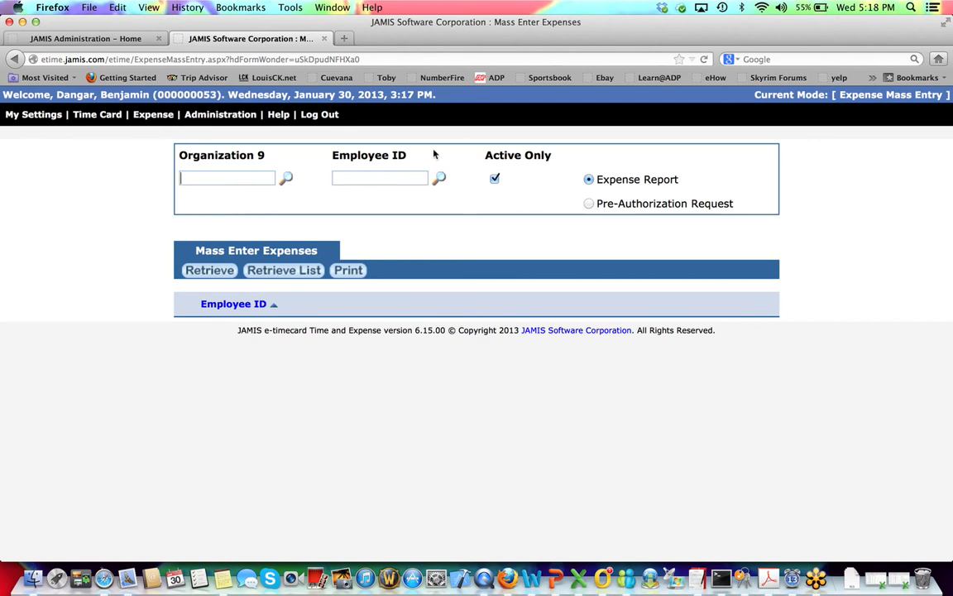
# Choose Pre-Authorization Request and retrieve the employee by ID to reach Create Pre-Authorization.
pyautogui.click(592, 205)
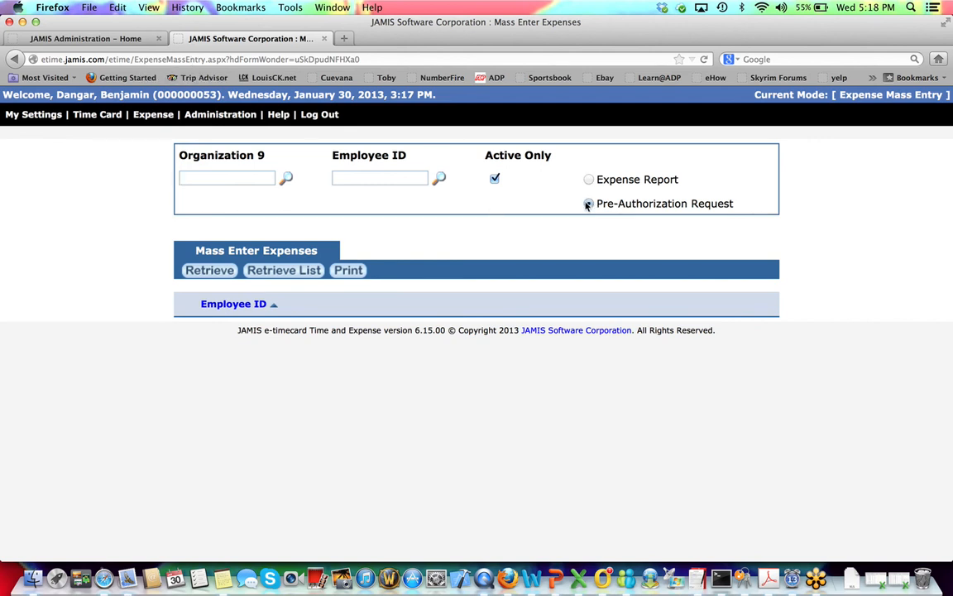
pyautogui.click(199, 273)
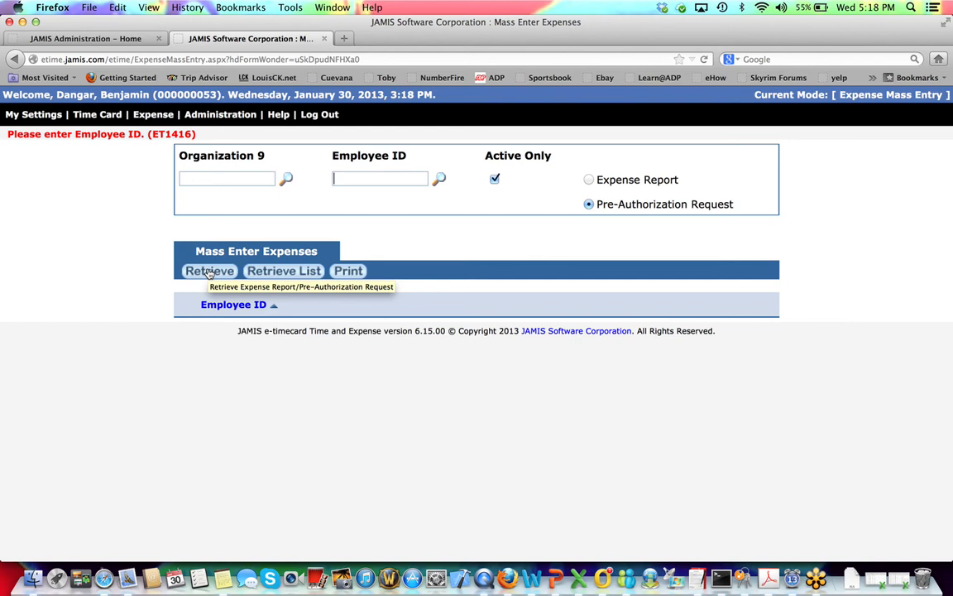
pyautogui.click(210, 272)
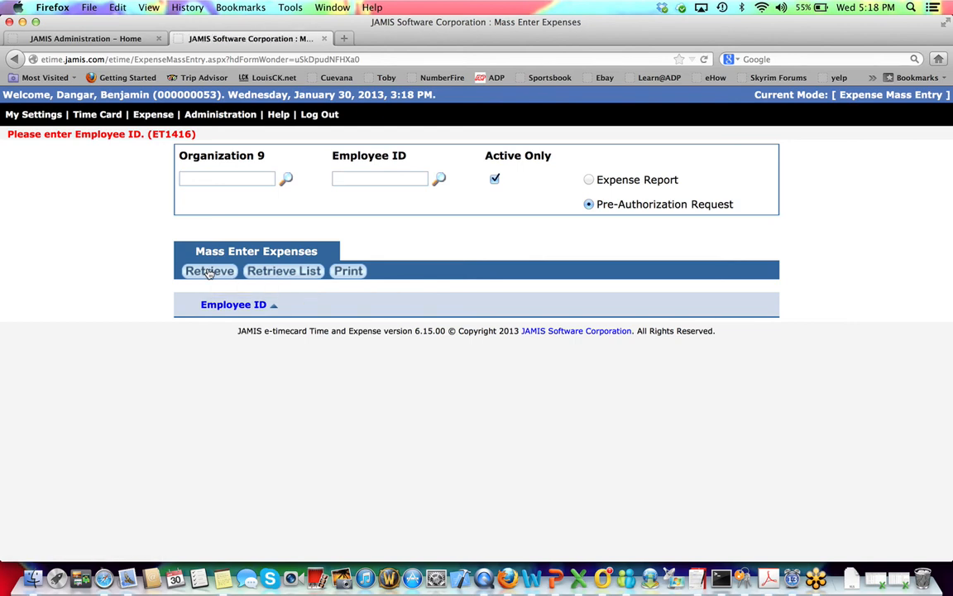
pyautogui.press('super+Tab')
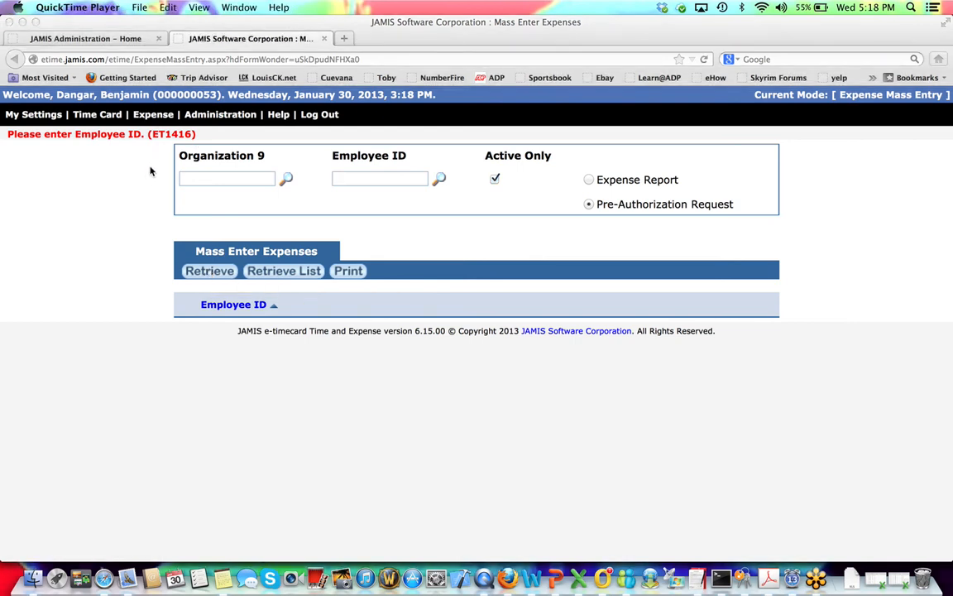
pyautogui.click(406, 179)
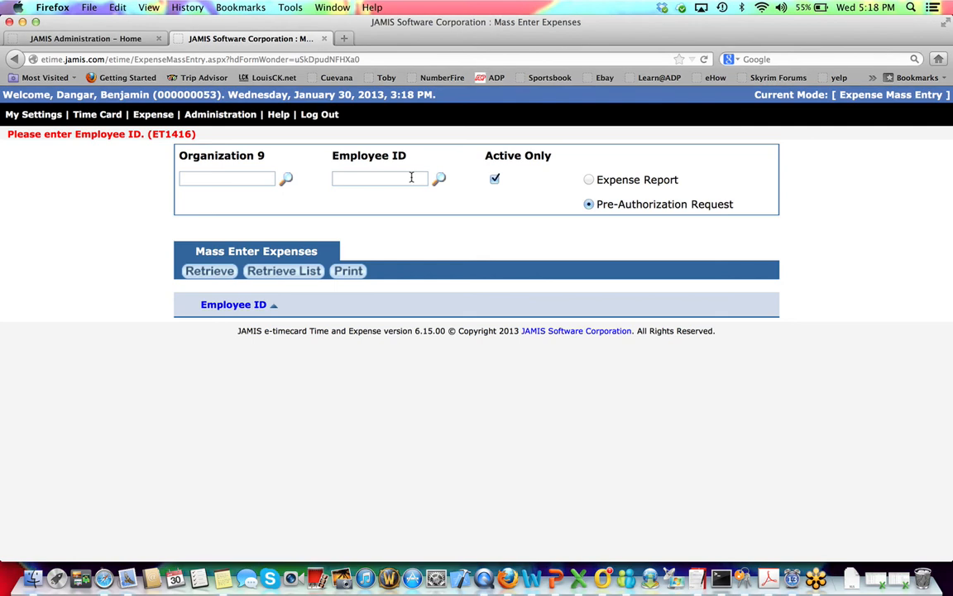
pyautogui.write('35')
pyautogui.click(211, 271)
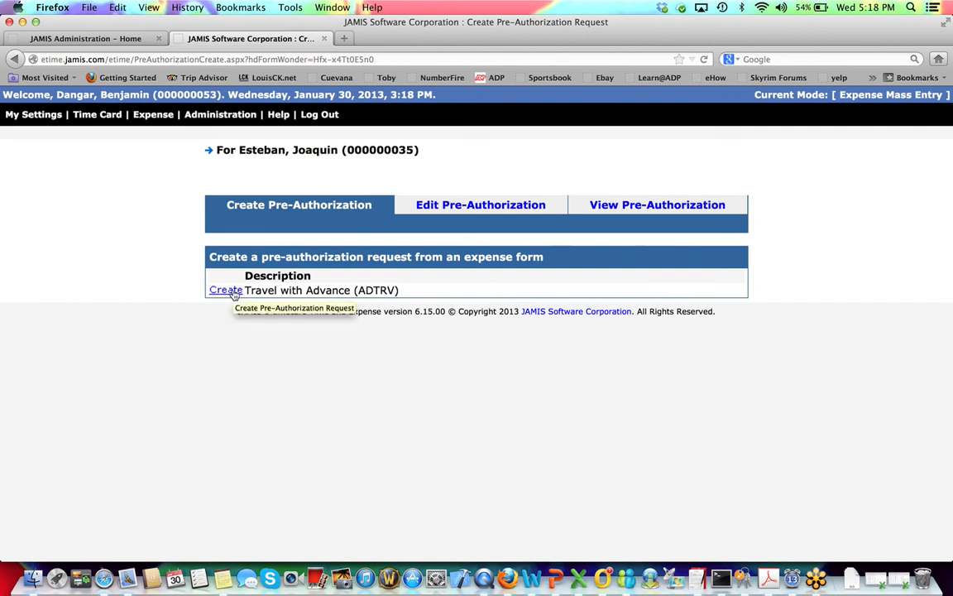
# Edit pre-authorization request 100002 and list its attachments, showing IE 9 news alert.pdf.
pyautogui.click(453, 204)
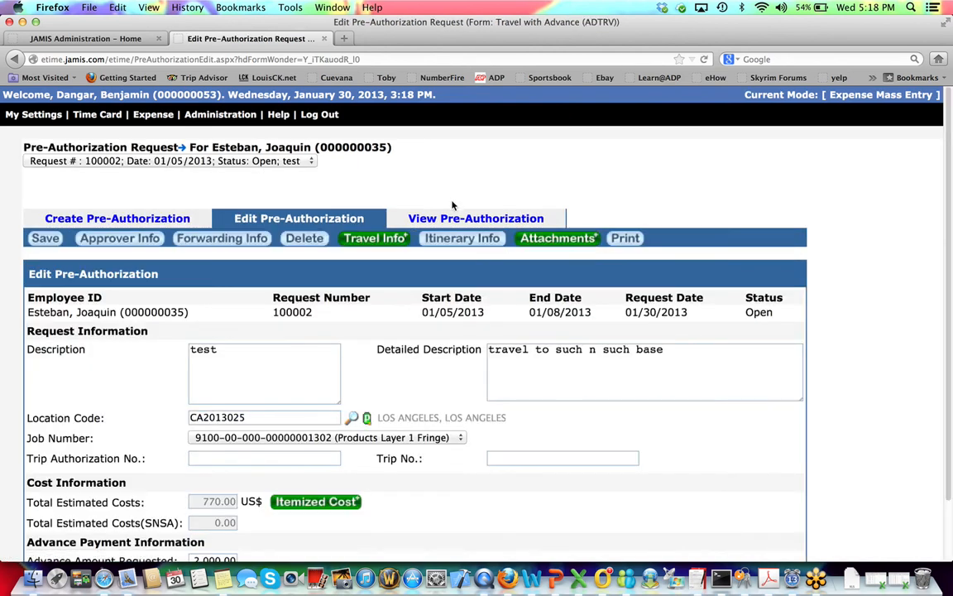
pyautogui.scroll(-2, 423, 520)
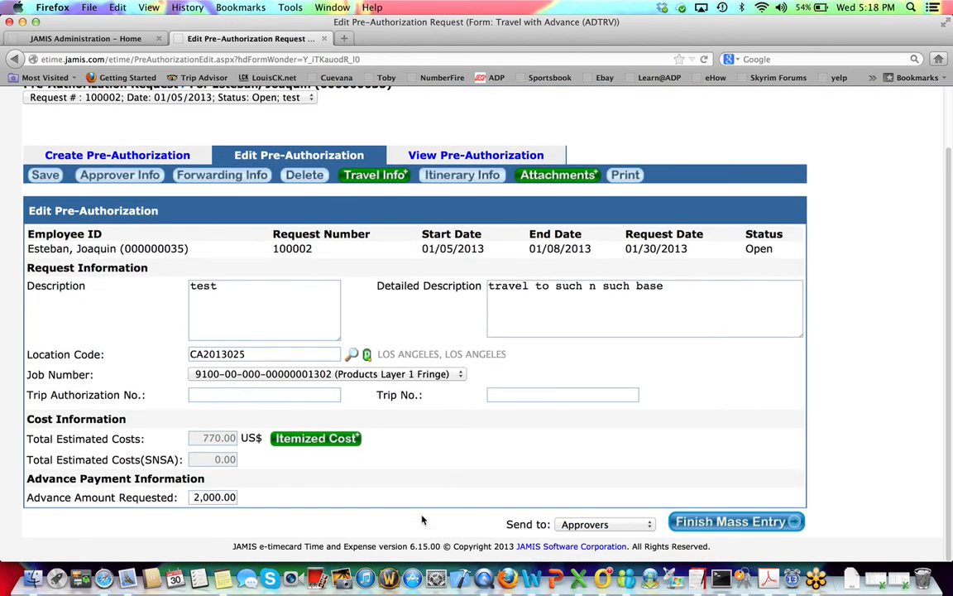
pyautogui.scroll(2, 422, 520)
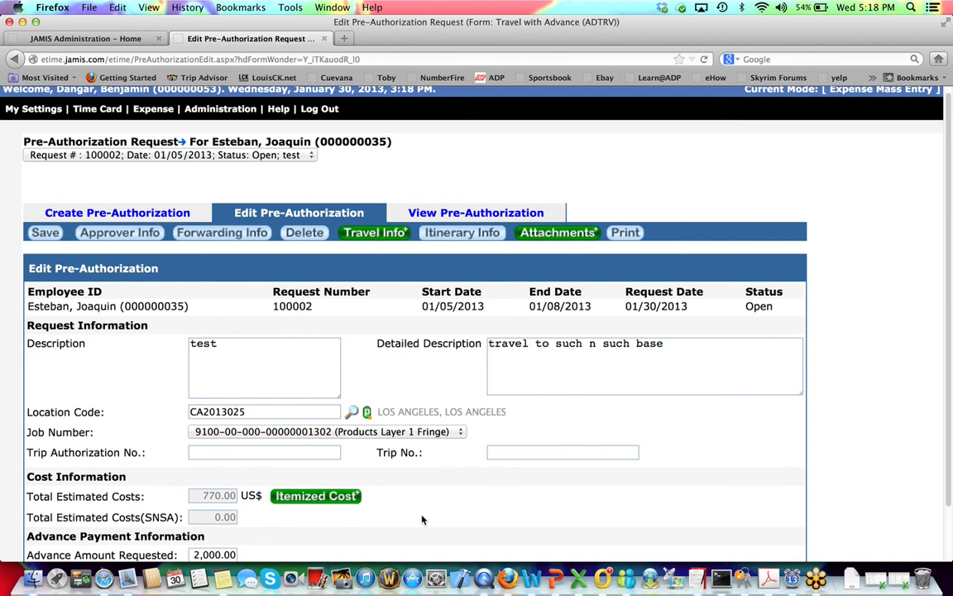
pyautogui.click(558, 233)
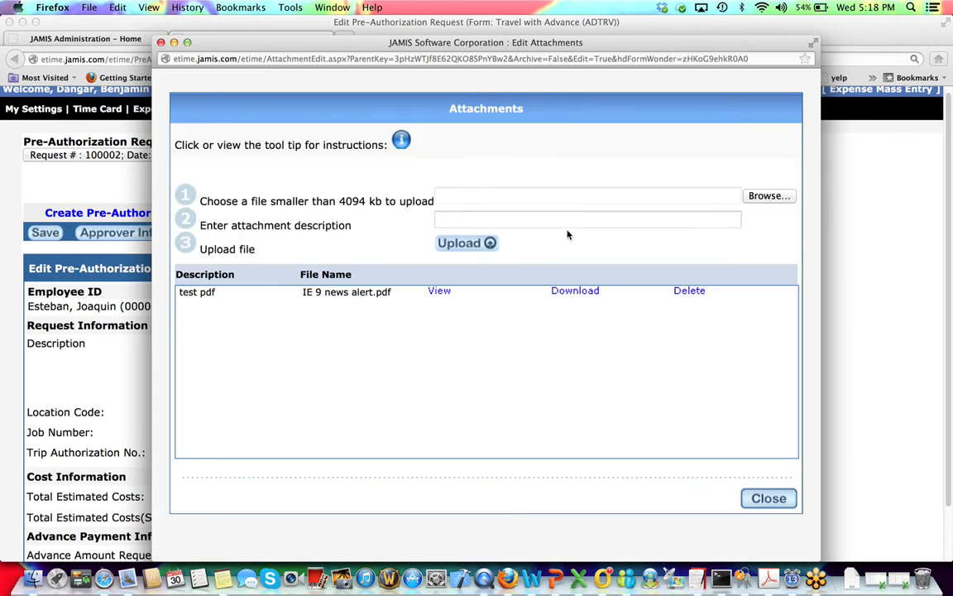
# View IE 9 news alert.pdf in Adobe Acrobat, then close it and return to request 100002.
pyautogui.click(575, 291)
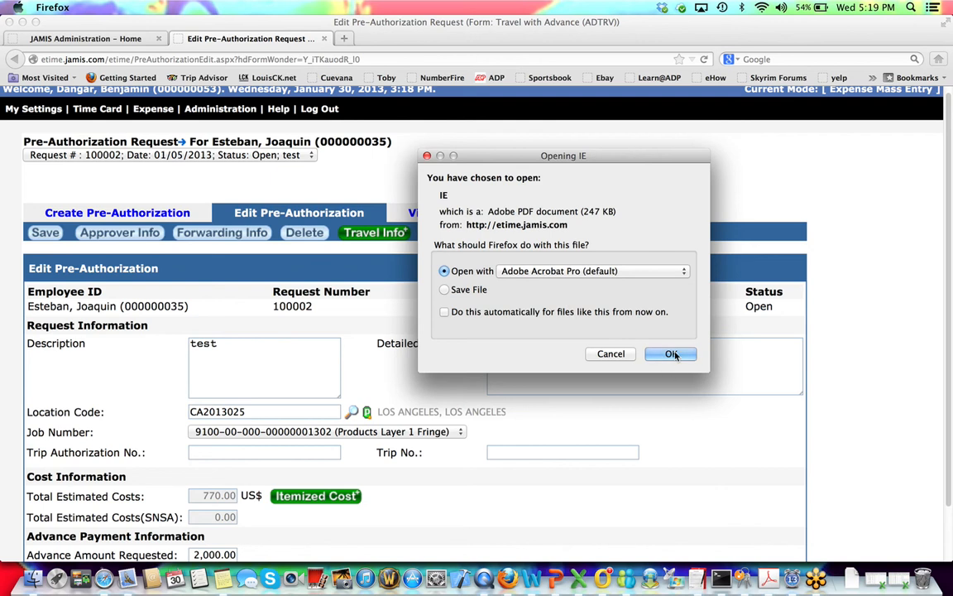
pyautogui.click(673, 354)
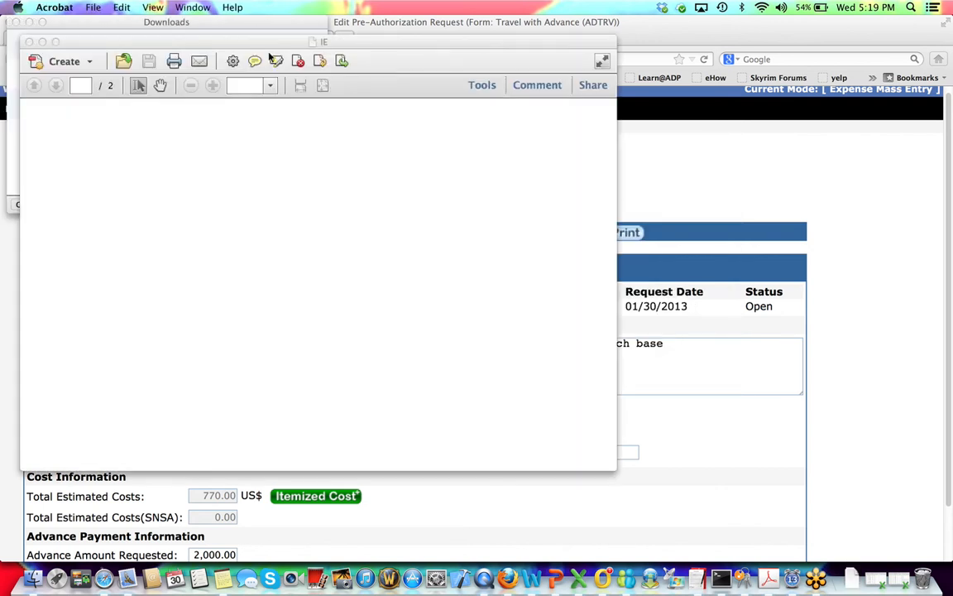
pyautogui.click(28, 41)
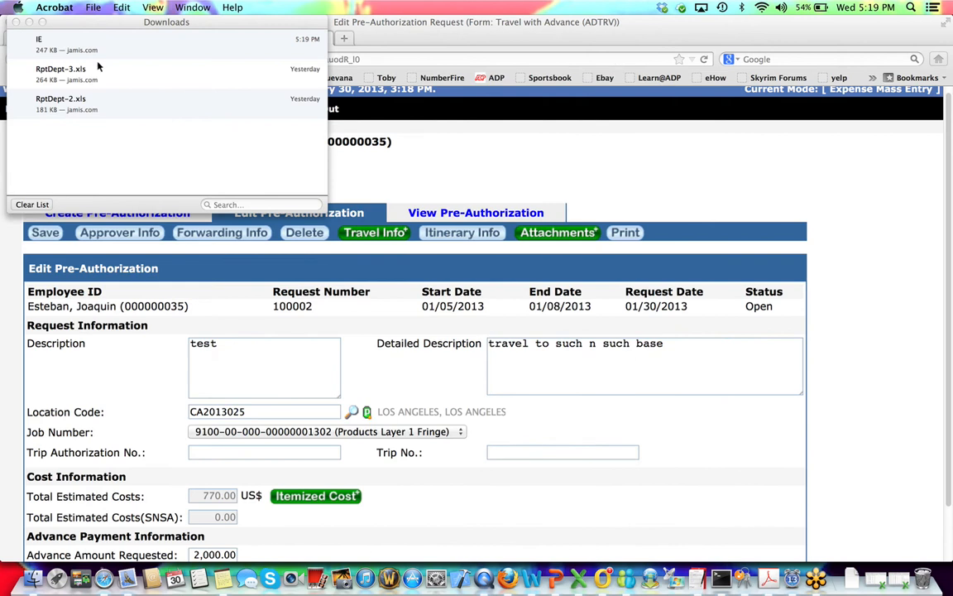
pyautogui.click(17, 23)
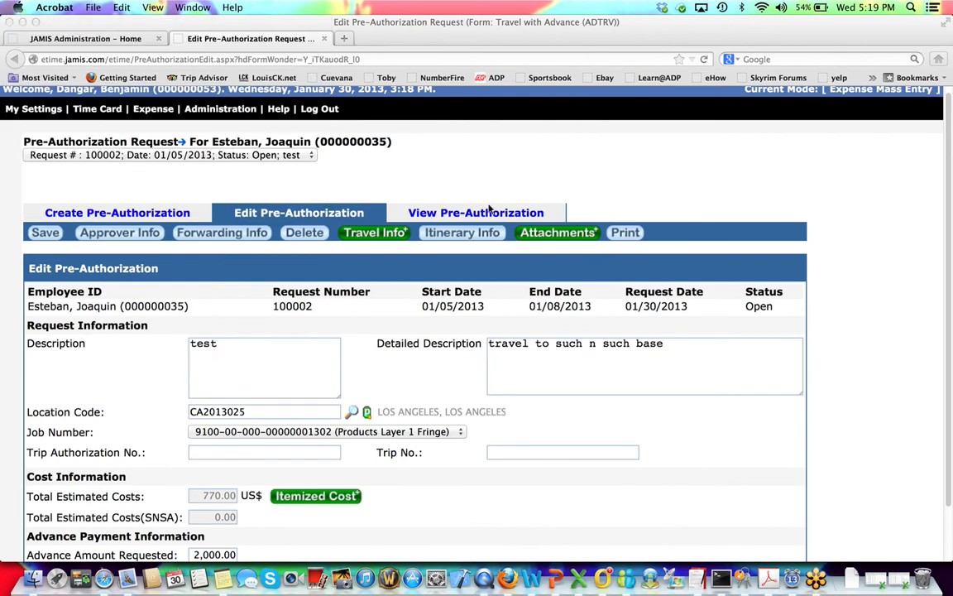
pyautogui.scroll(1, 504, 175)
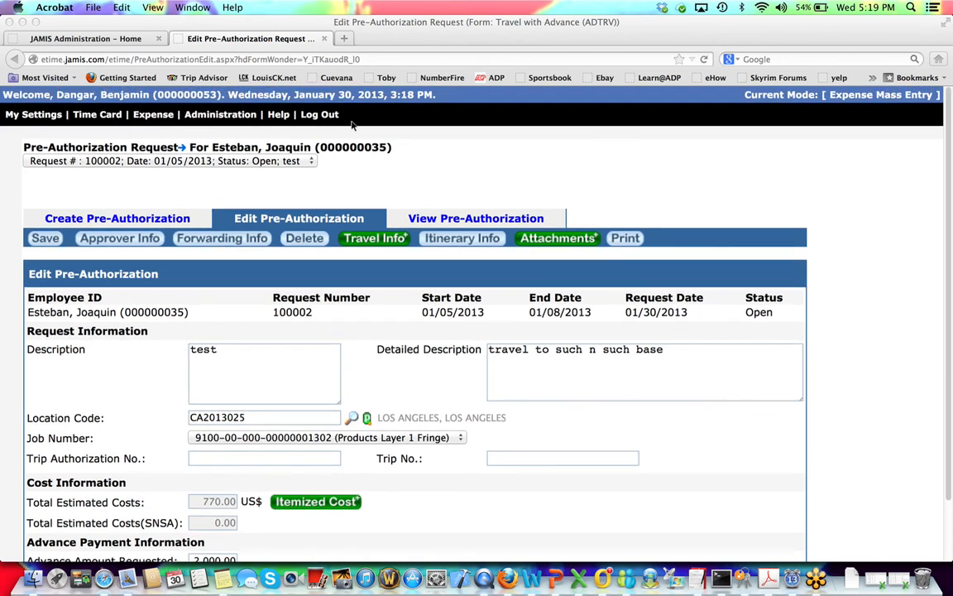
pyautogui.click(319, 114)
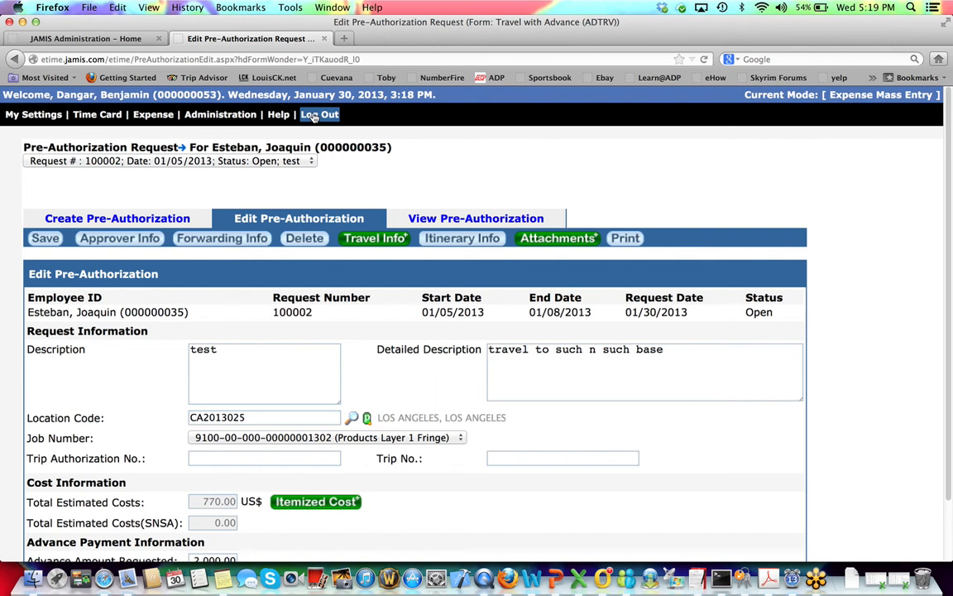
pyautogui.scroll(-3, 339, 236)
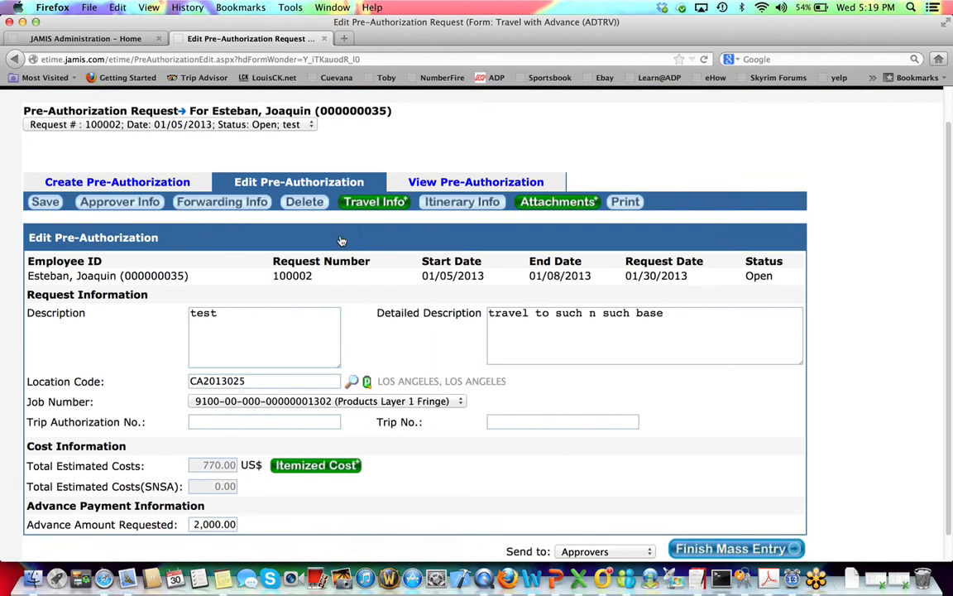
pyautogui.scroll(3, 340, 236)
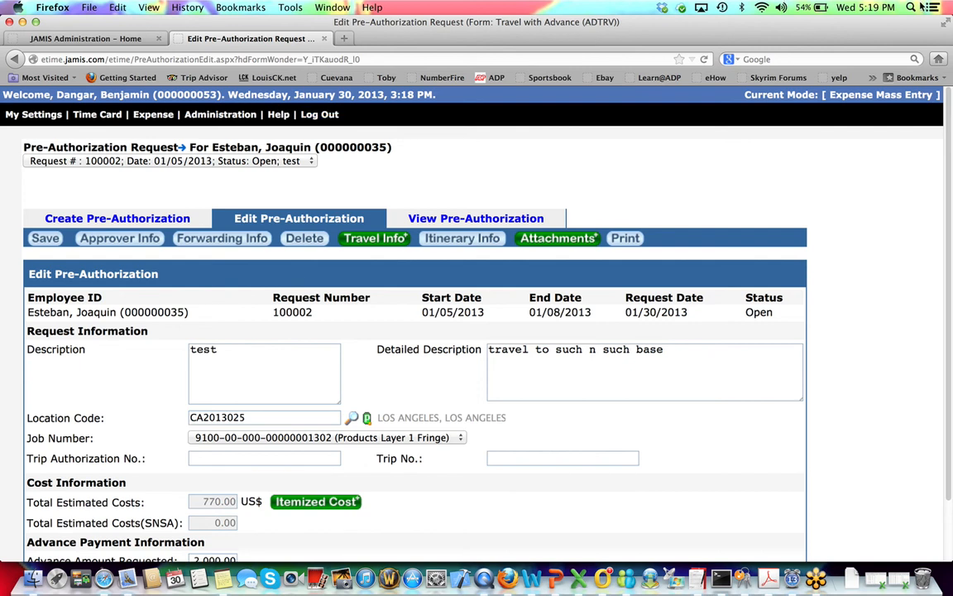
pyautogui.click(912, 8)
pyautogui.write('d')
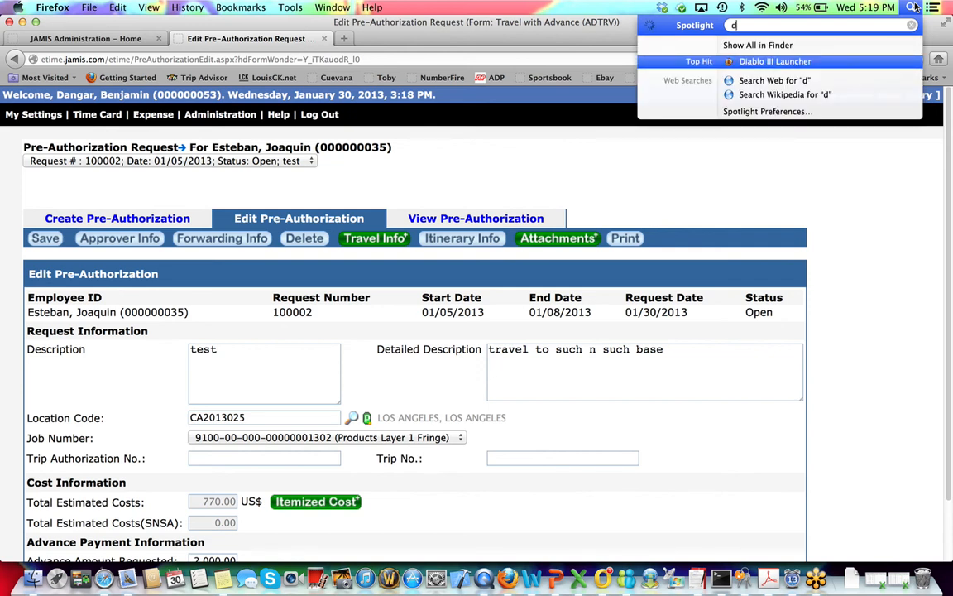
pyautogui.write('own')
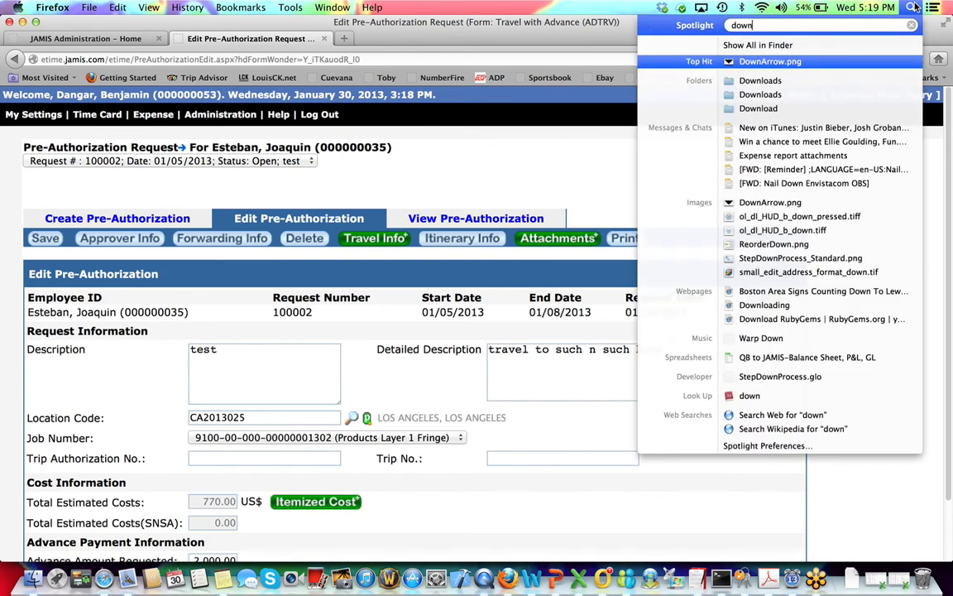
pyautogui.click(818, 83)
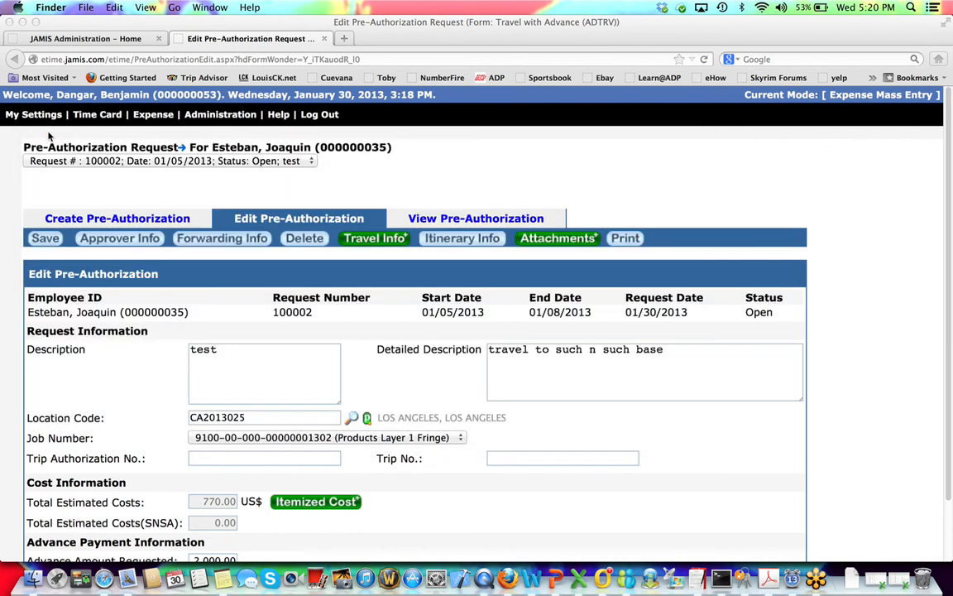
pyautogui.click(46, 131)
# Log out, close JAMIS Administration and the main Firefox window, keeping the Attachments window.
pyautogui.click(295, 109)
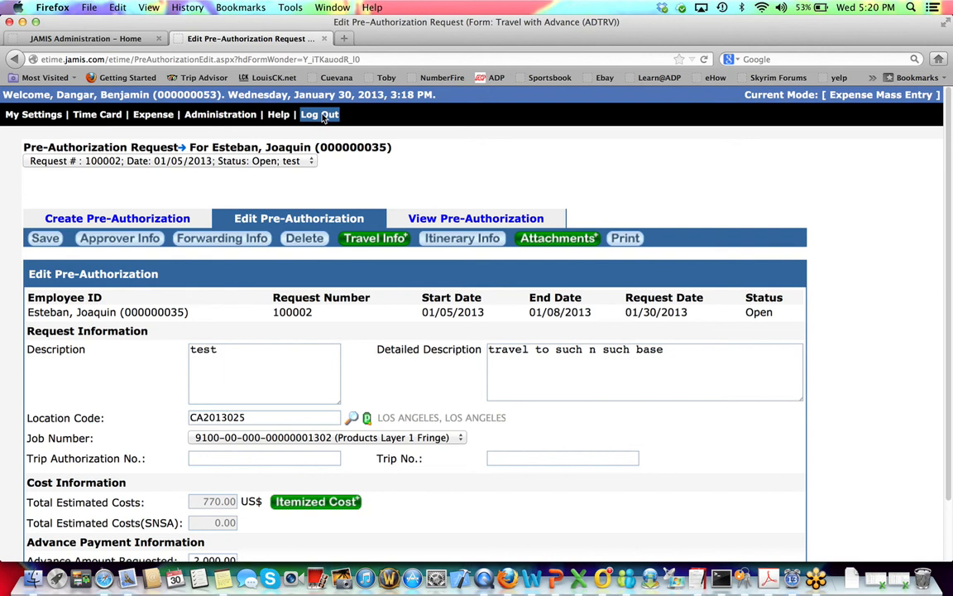
pyautogui.click(323, 116)
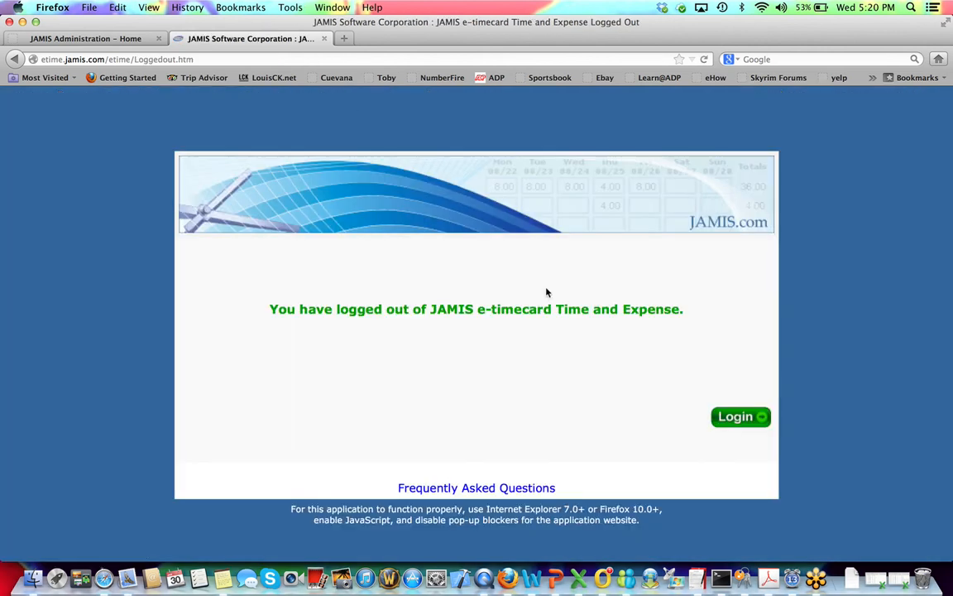
pyautogui.click(122, 39)
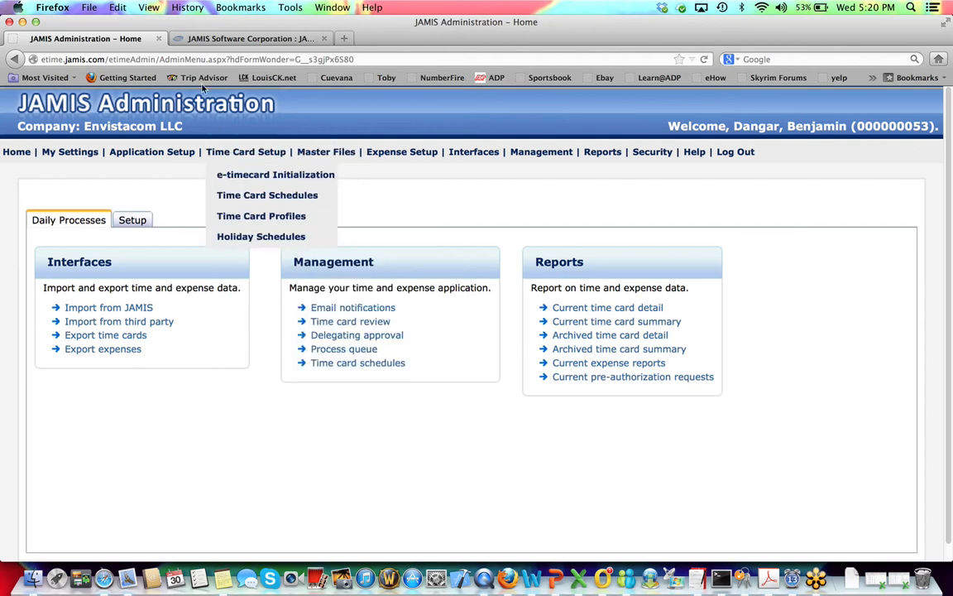
pyautogui.click(161, 38)
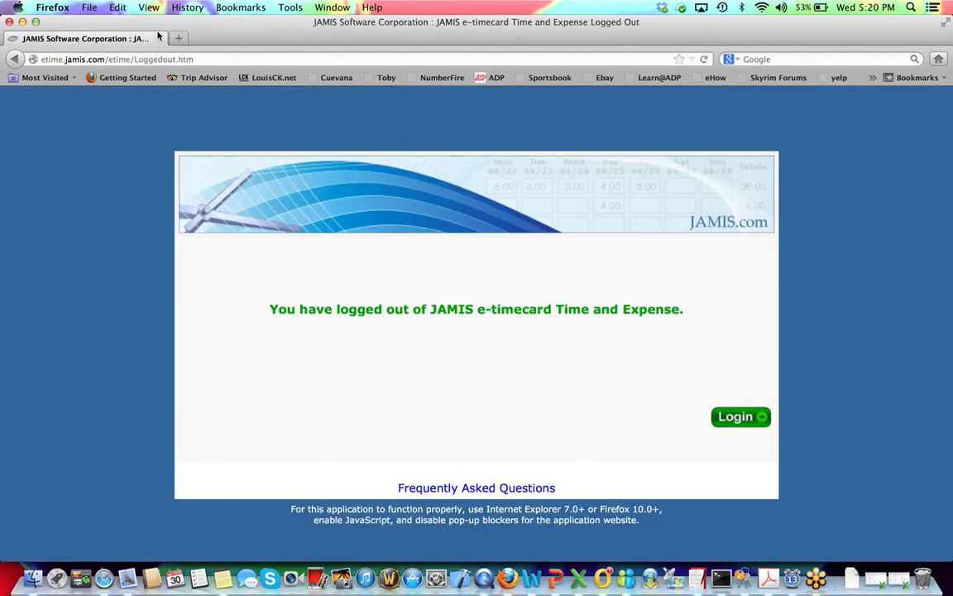
pyautogui.click(9, 21)
pyautogui.click(9, 22)
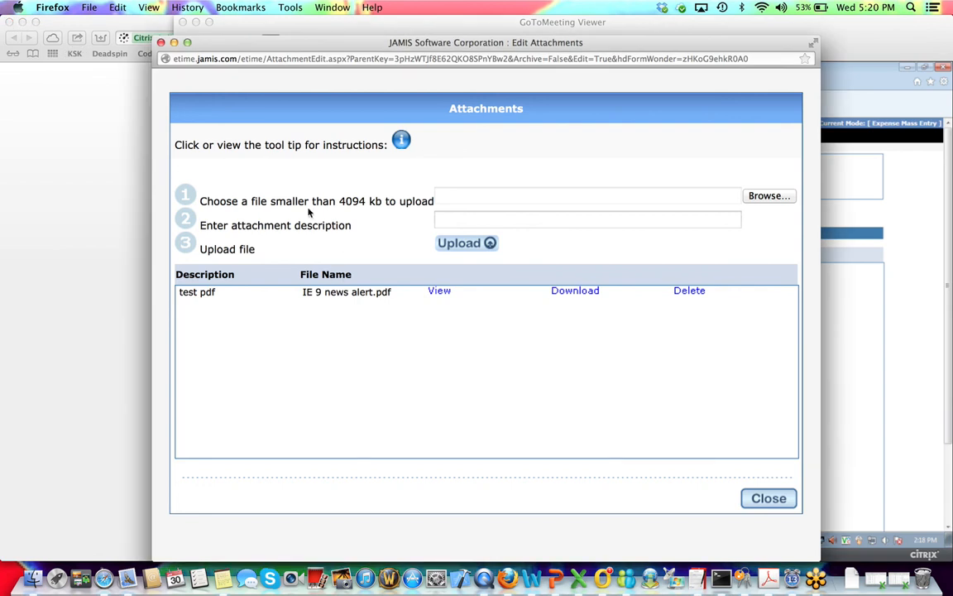
# Close Attachments, retrieve expense reports, and create a General Travel (TRVL) report, #31.
pyautogui.click(160, 42)
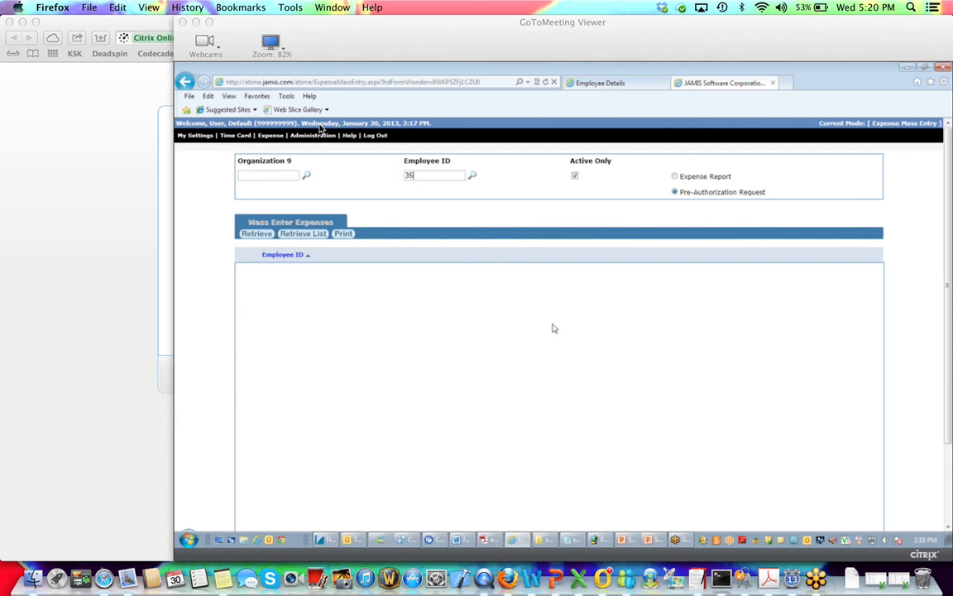
pyautogui.click(674, 177)
pyautogui.click(259, 235)
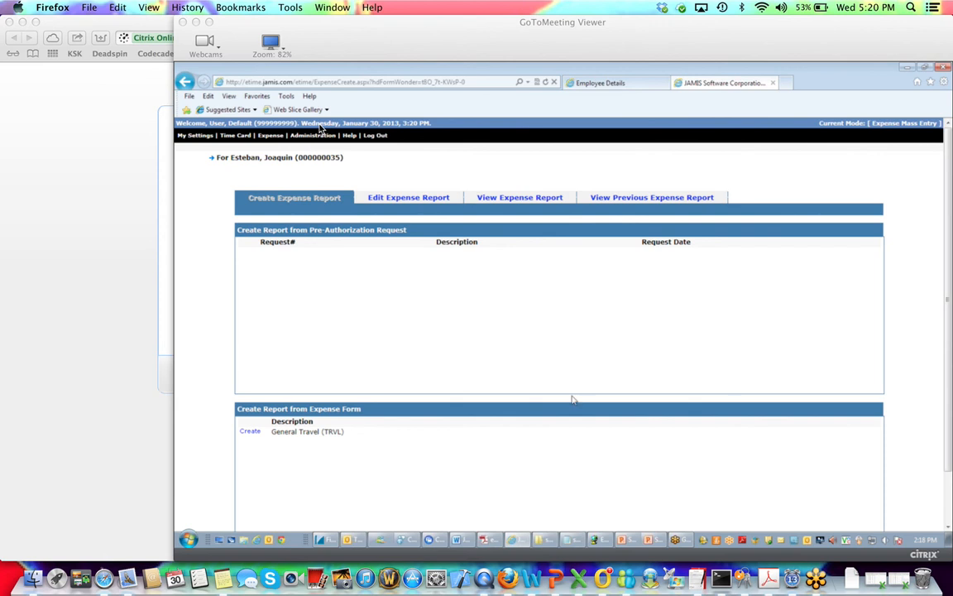
pyautogui.click(250, 433)
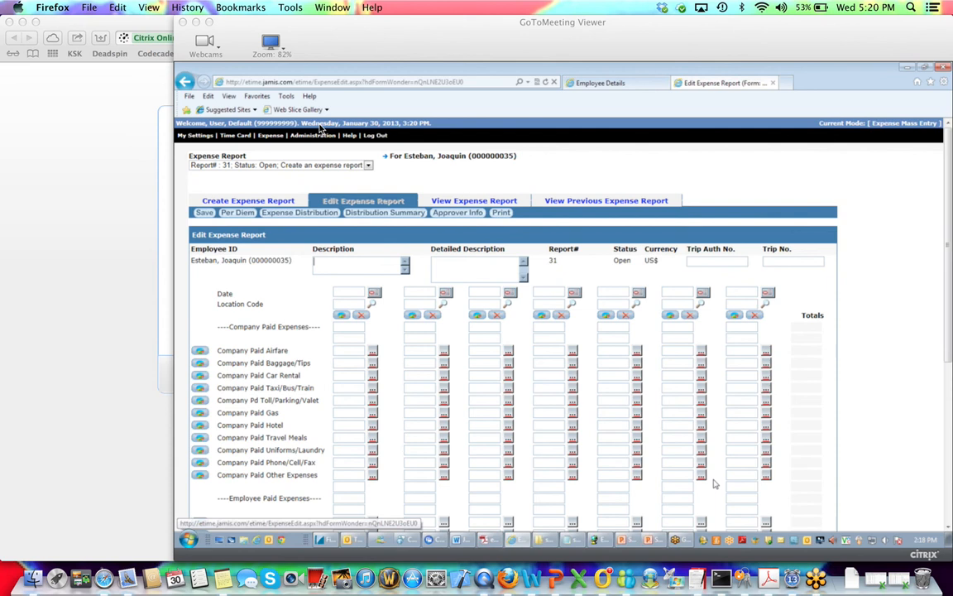
pyautogui.scroll(-3, 716, 484)
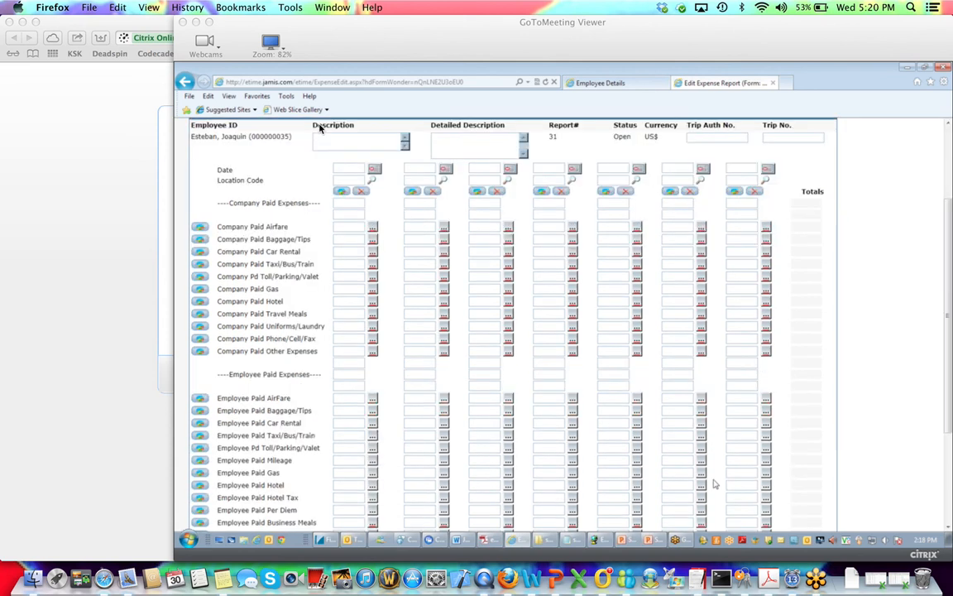
pyautogui.scroll(3, 715, 484)
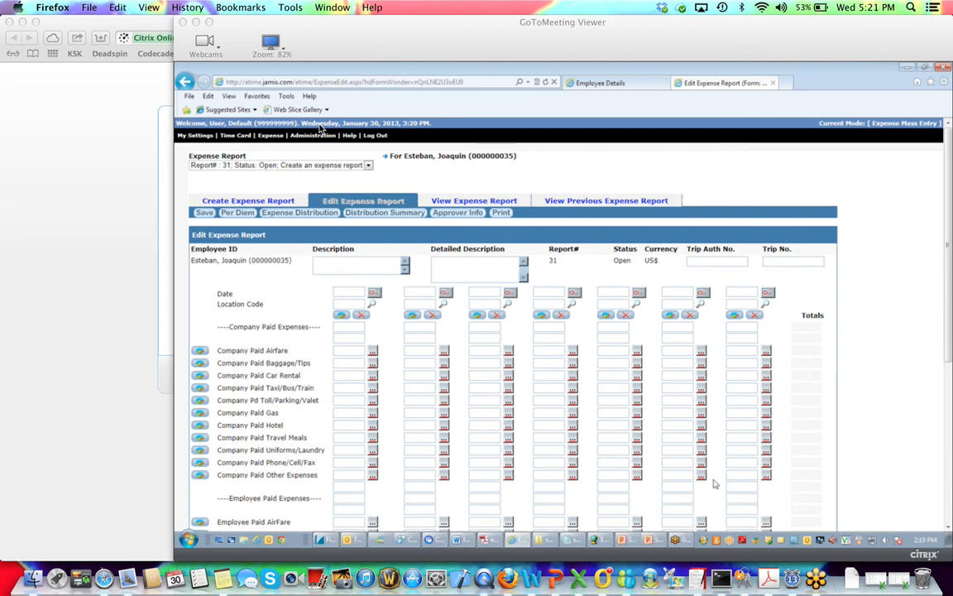
pyautogui.scroll(-1, 320, 128)
pyautogui.scroll(-1, 320, 128)
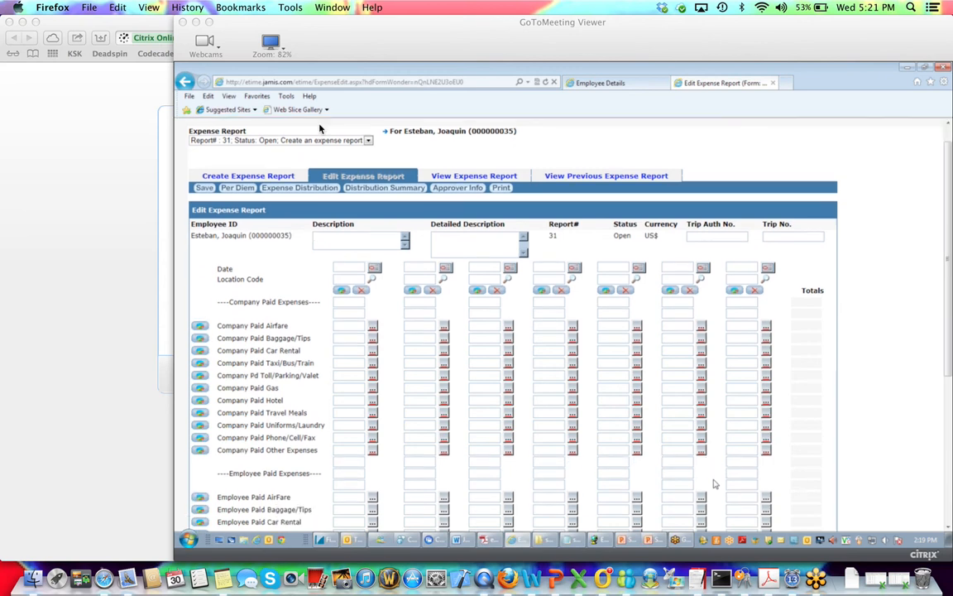
pyautogui.scroll(-4, 320, 128)
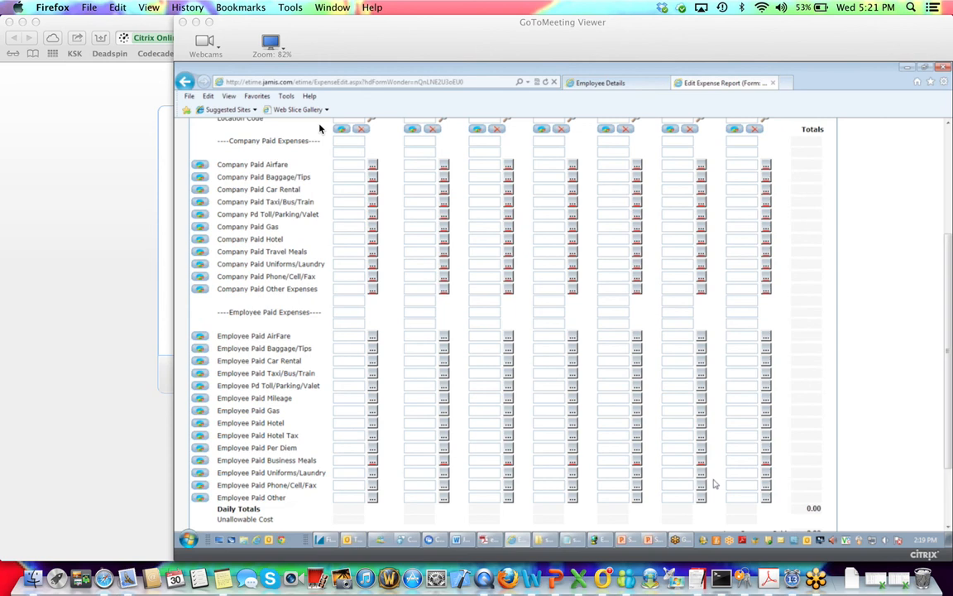
pyautogui.scroll(-3, 319, 128)
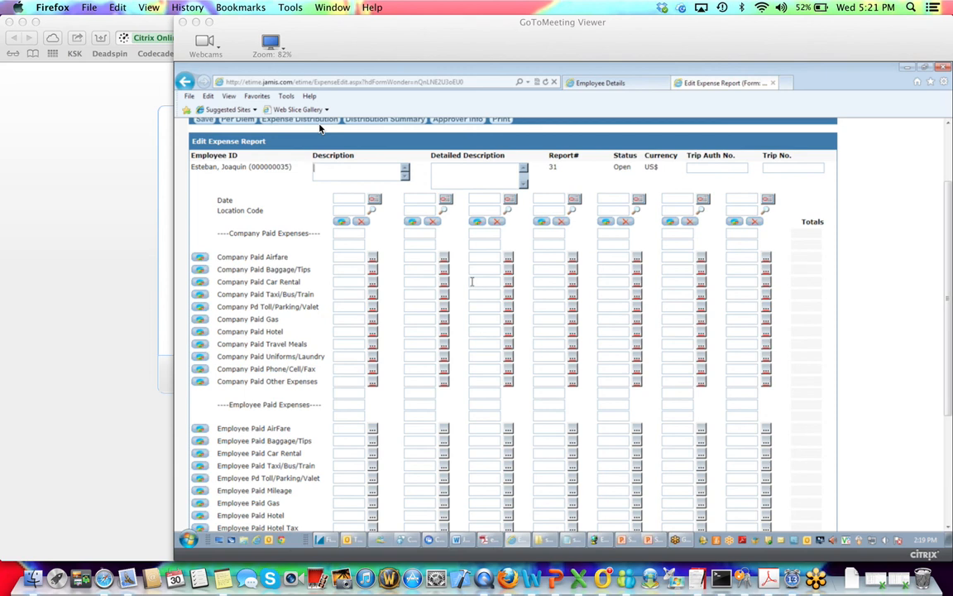
pyautogui.scroll(-5, 359, 279)
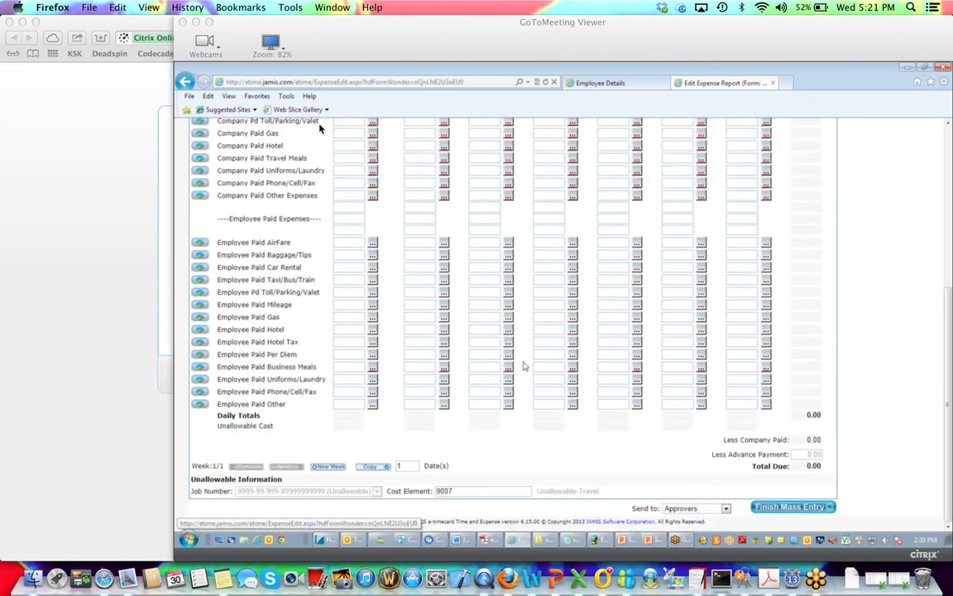
pyautogui.scroll(1, 543, 402)
pyautogui.scroll(1, 543, 402)
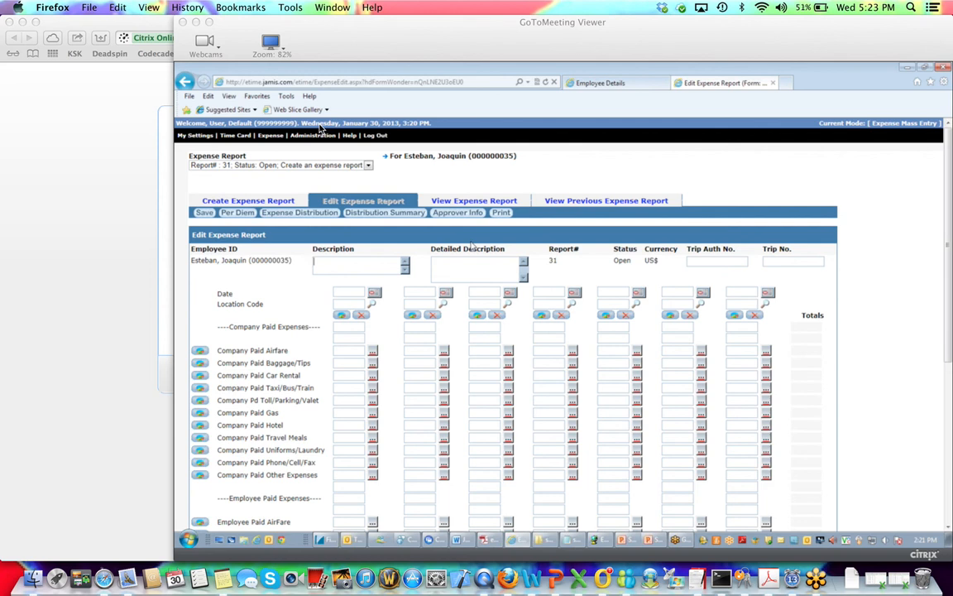
# Bring QuickTime Player to the front.
pyautogui.click(147, 169)
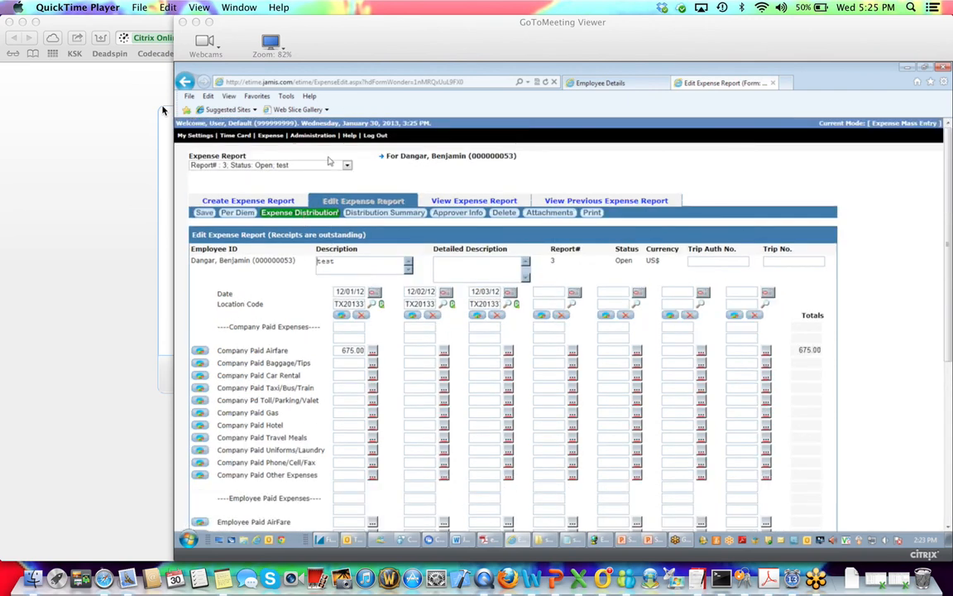
# Select report 5 'travel to Atlanta, GA' and review totals of 1,227.58 and 462.58 due.
pyautogui.click(347, 166)
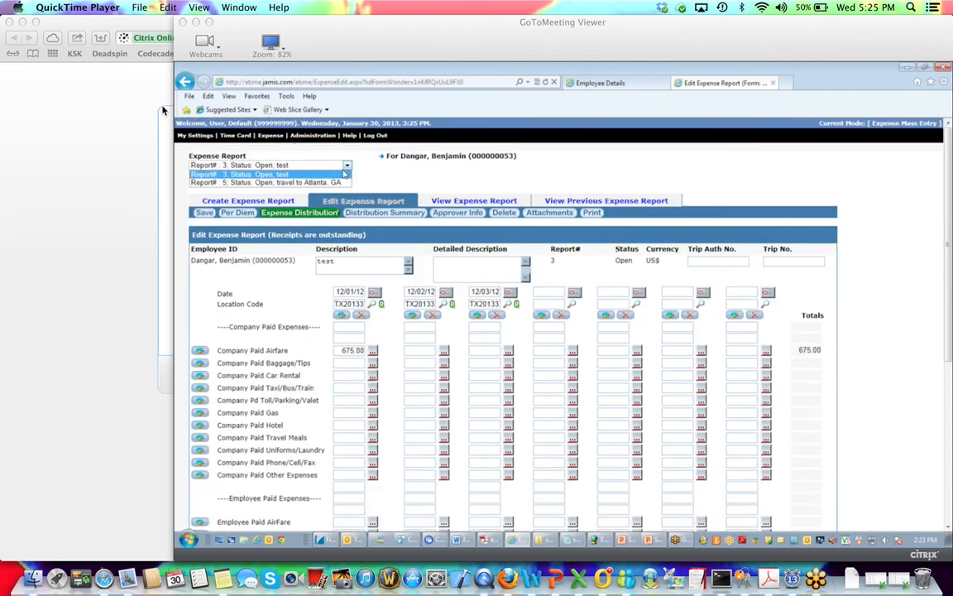
pyautogui.click(316, 183)
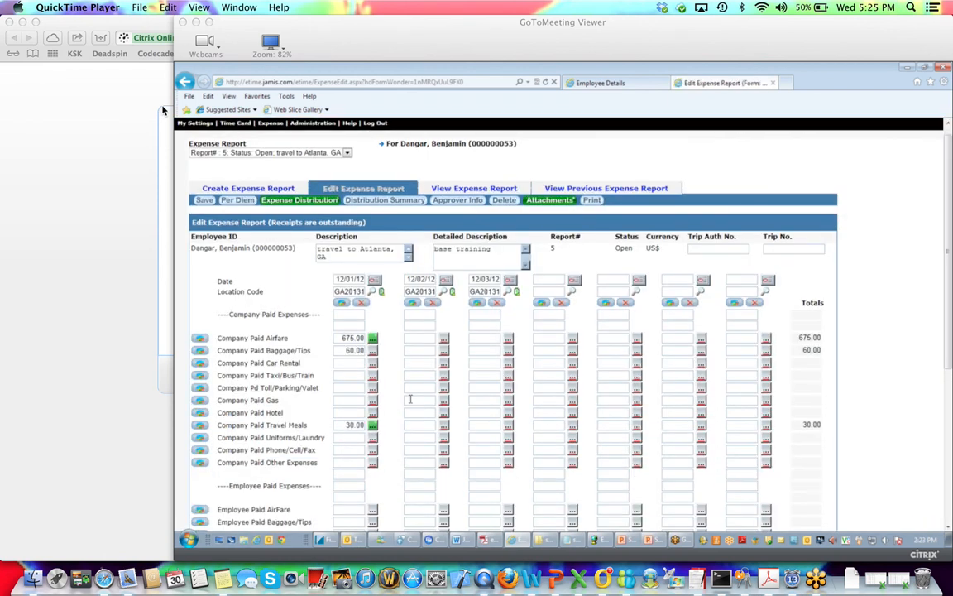
pyautogui.scroll(-5, 409, 400)
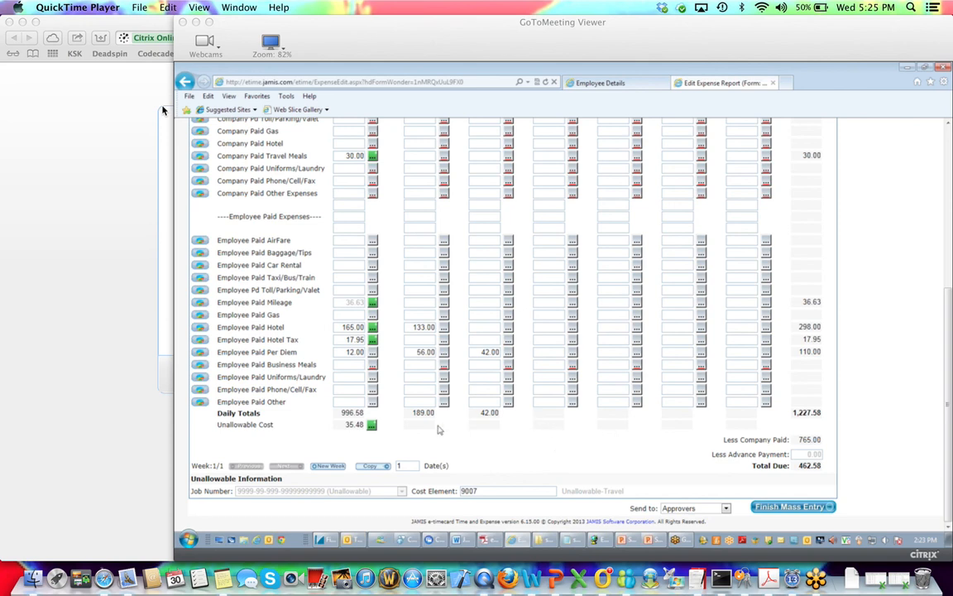
pyautogui.scroll(2, 442, 428)
pyautogui.scroll(5, 441, 428)
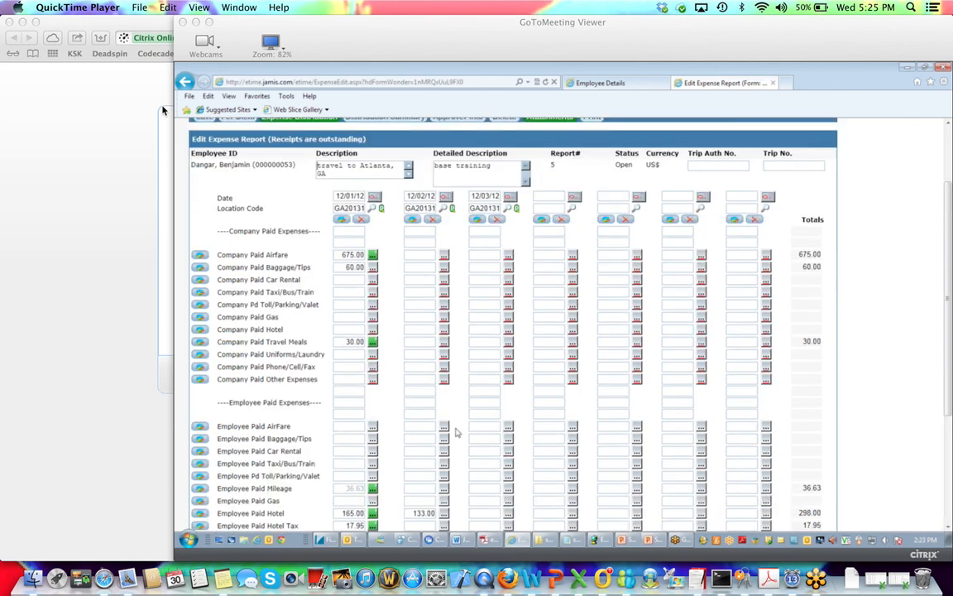